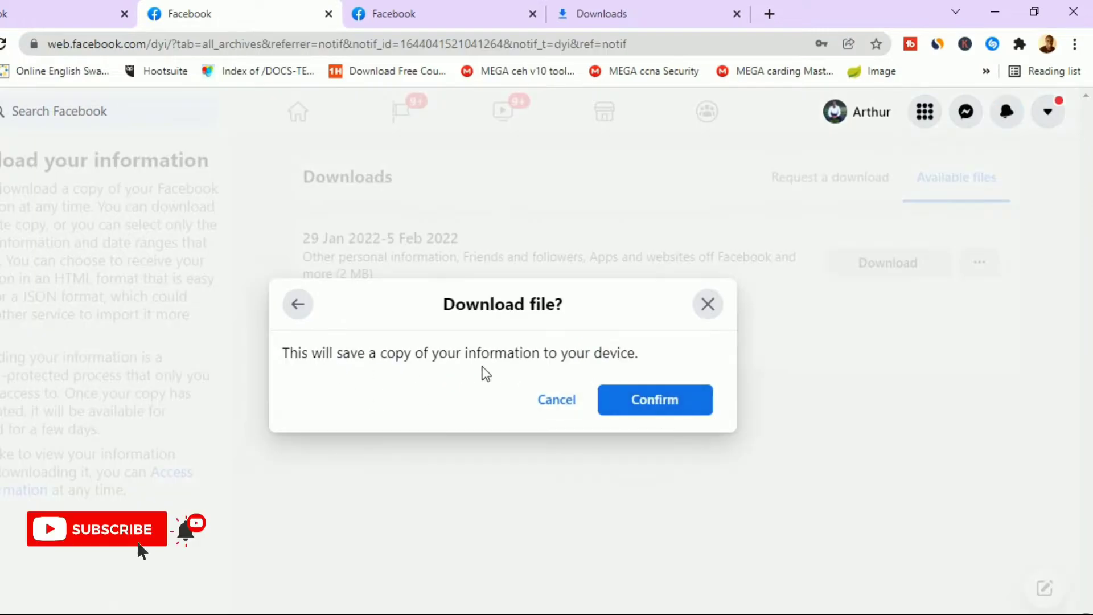
# - Confirm saving the 29 Jan–5 Feb 2022 information file to the device
pyautogui.click(656, 400)
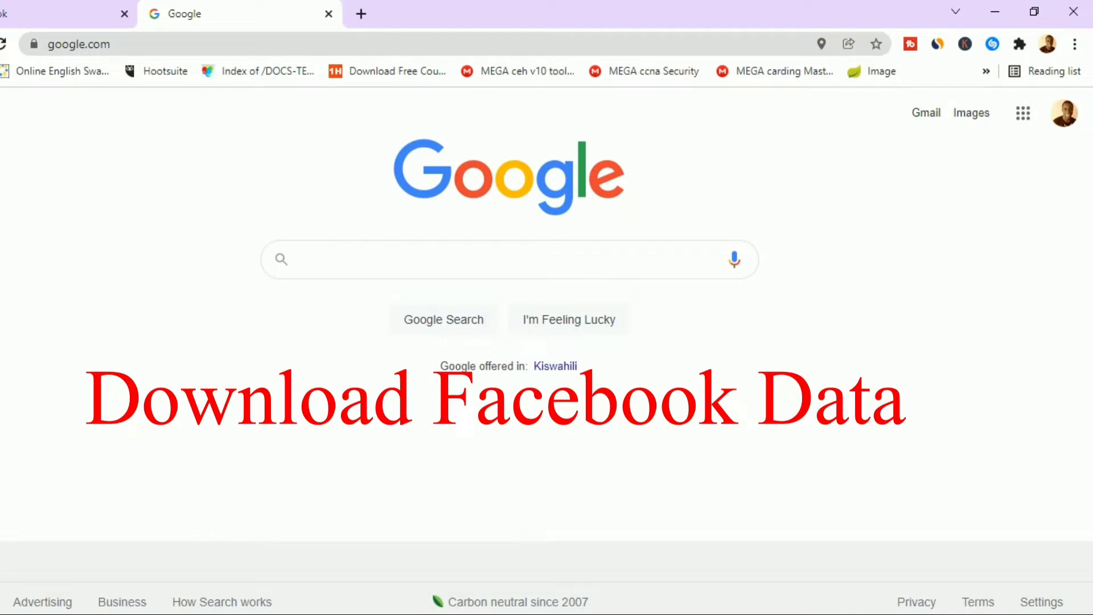
# - Load facebook.com/dyi from the Chrome address bar
pyautogui.write('ce')
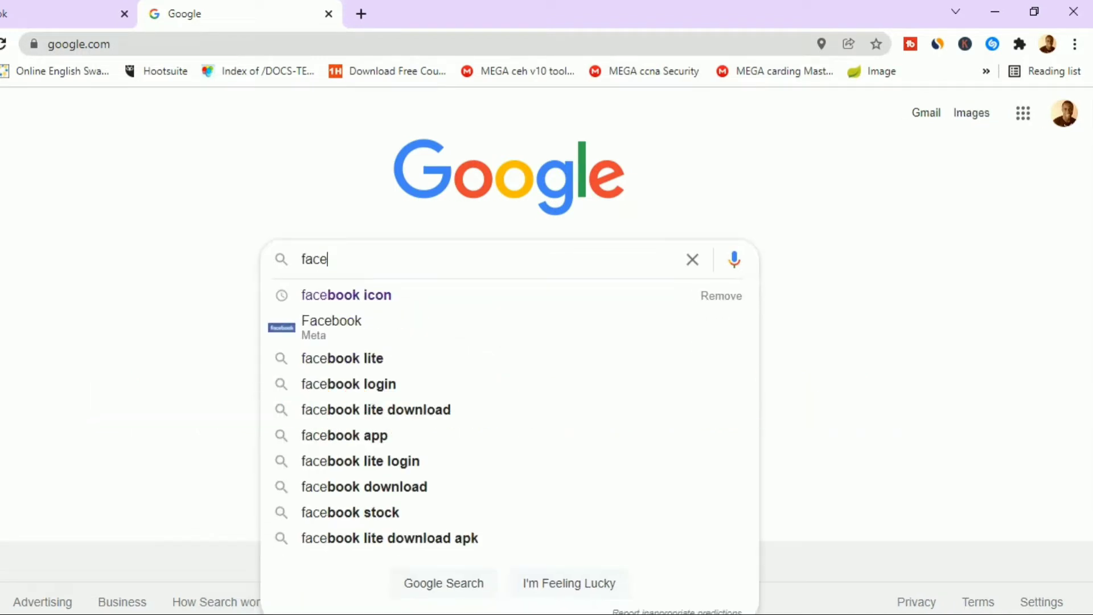
pyautogui.click(147, 45)
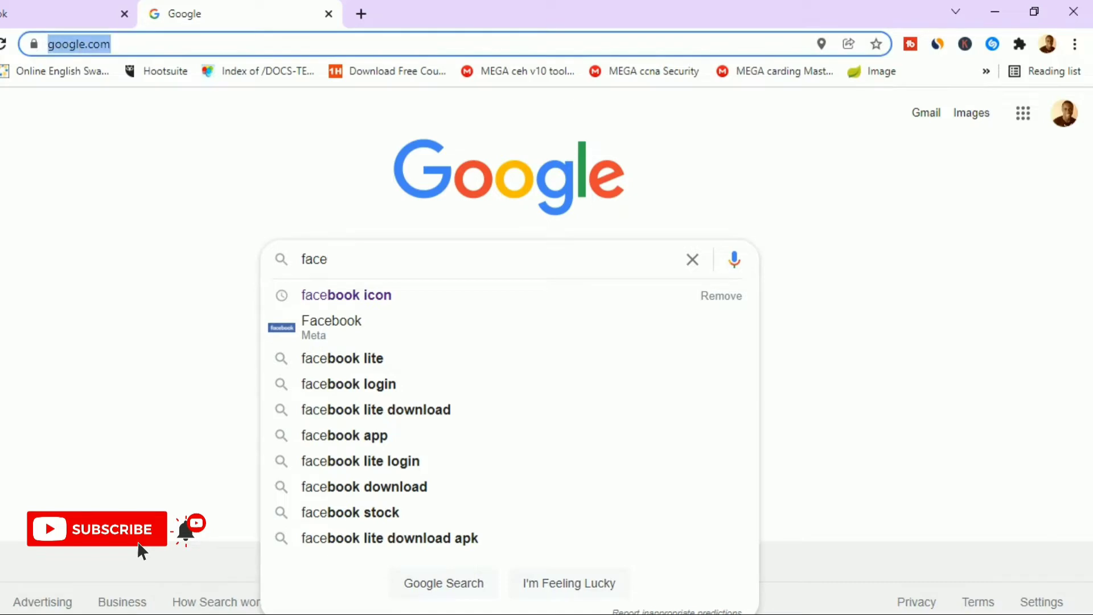
pyautogui.write('faceboo')
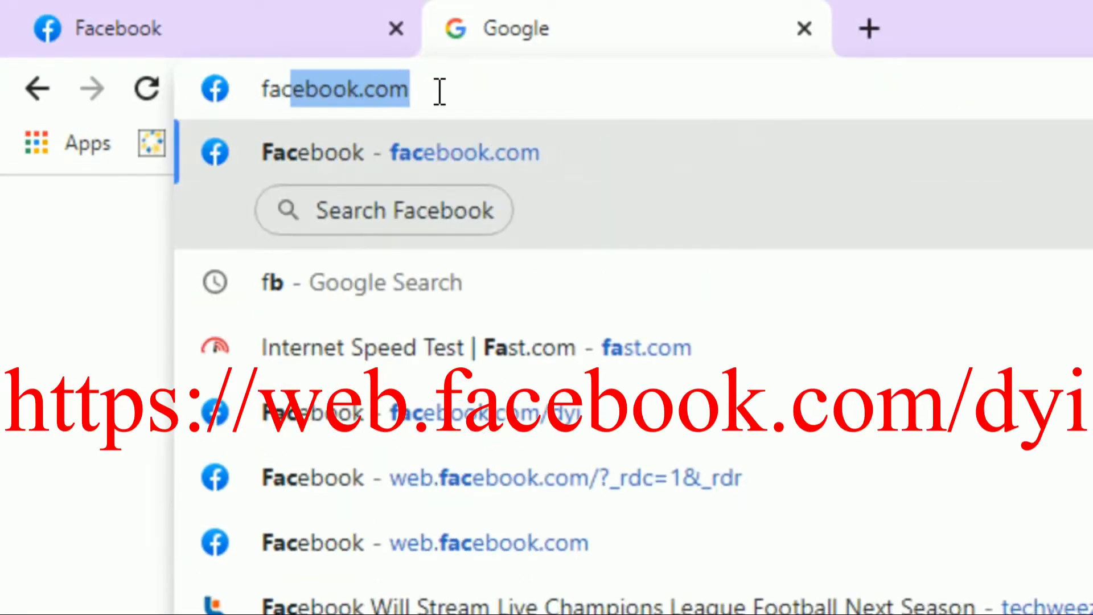
pyautogui.write('k.com')
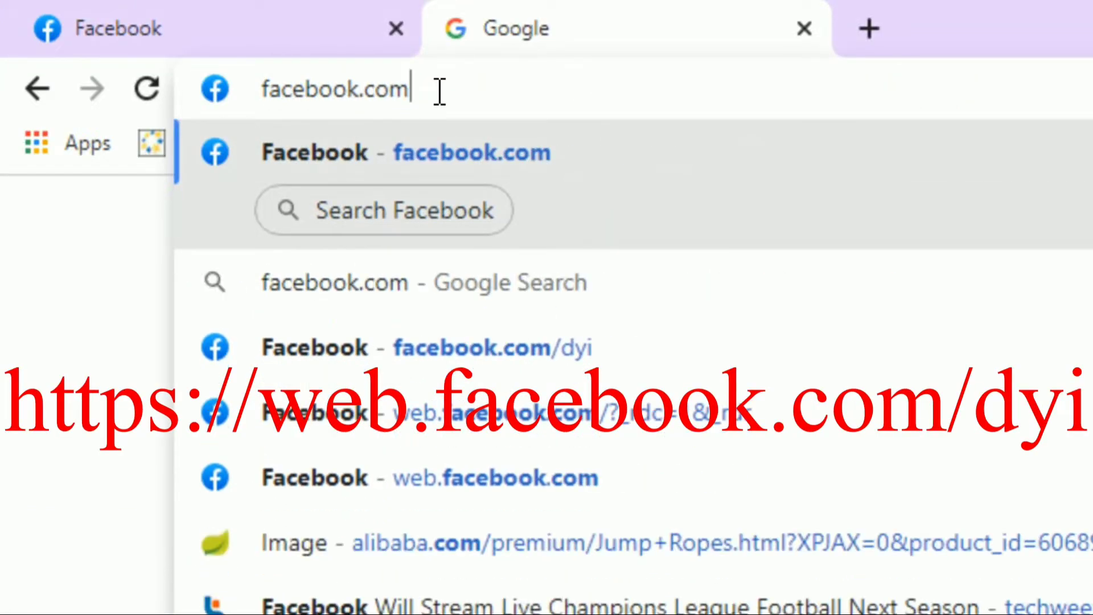
pyautogui.write('/dyi')
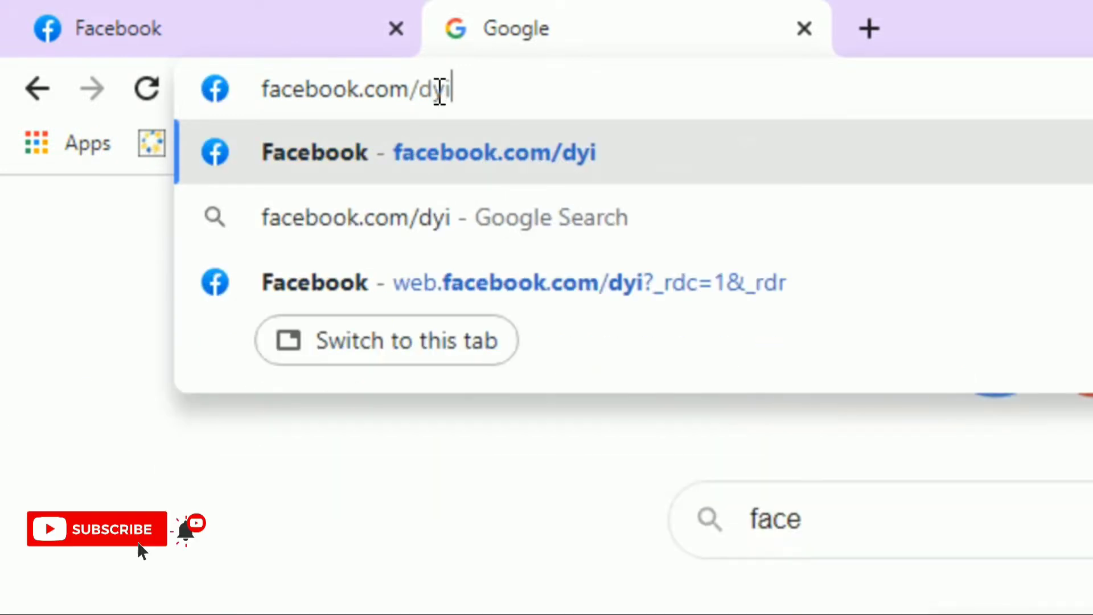
pyautogui.press('Return')
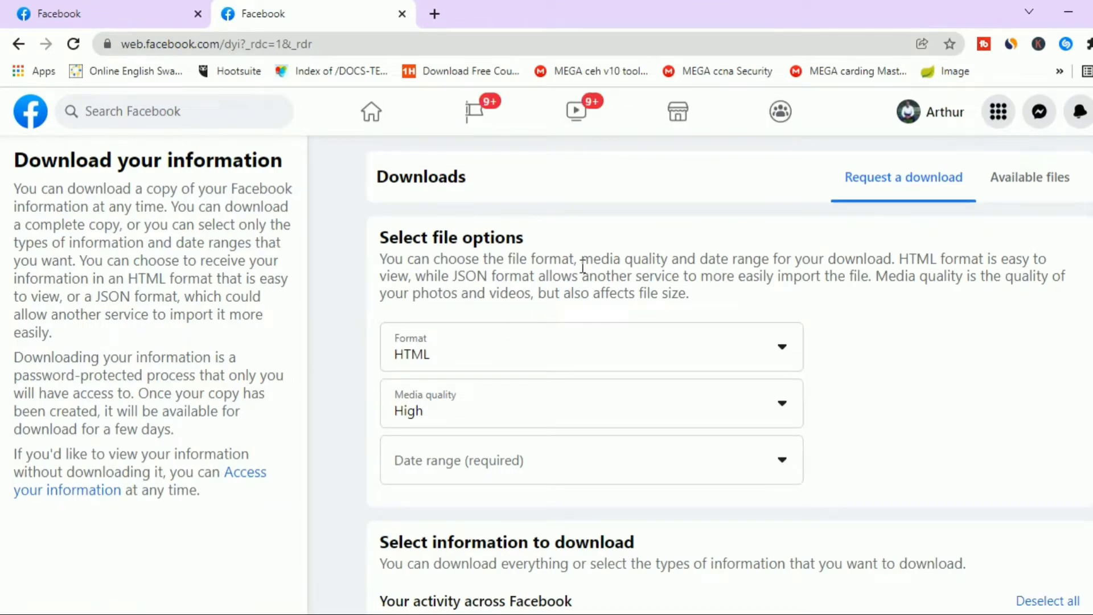
# - Pick All time in the Date range (required) dropdown of the download request
pyautogui.scroll(-2, 875, 433)
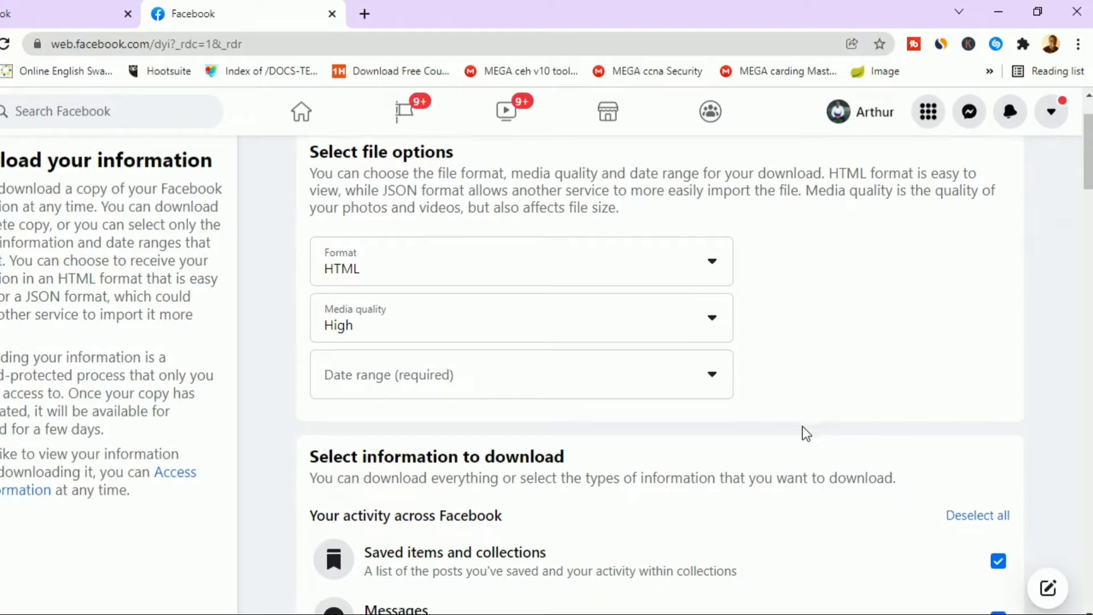
pyautogui.click(476, 391)
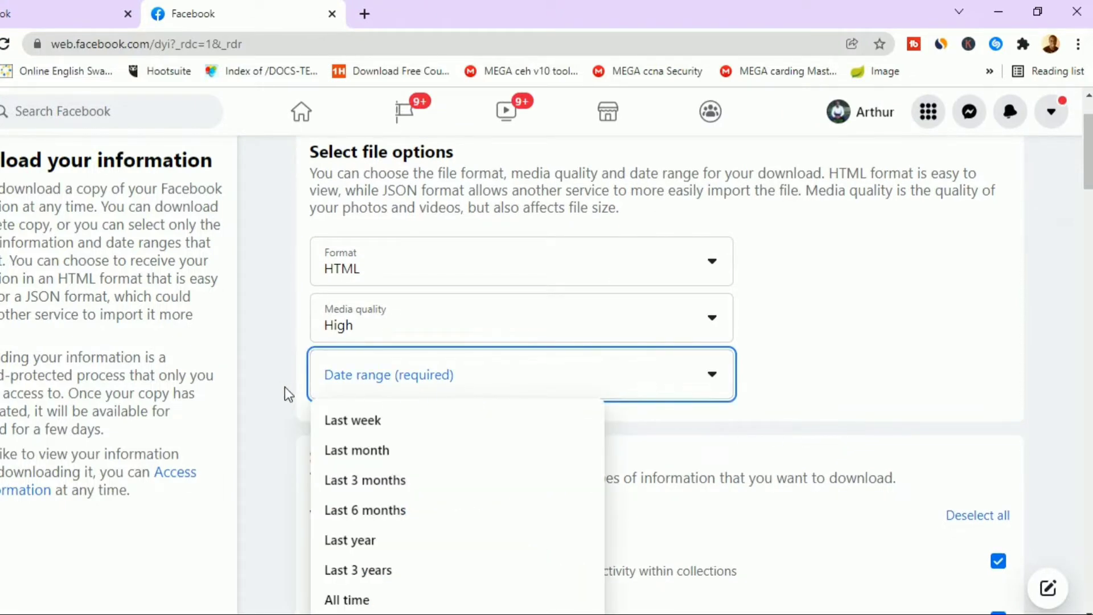
pyautogui.scroll(-2, 493, 462)
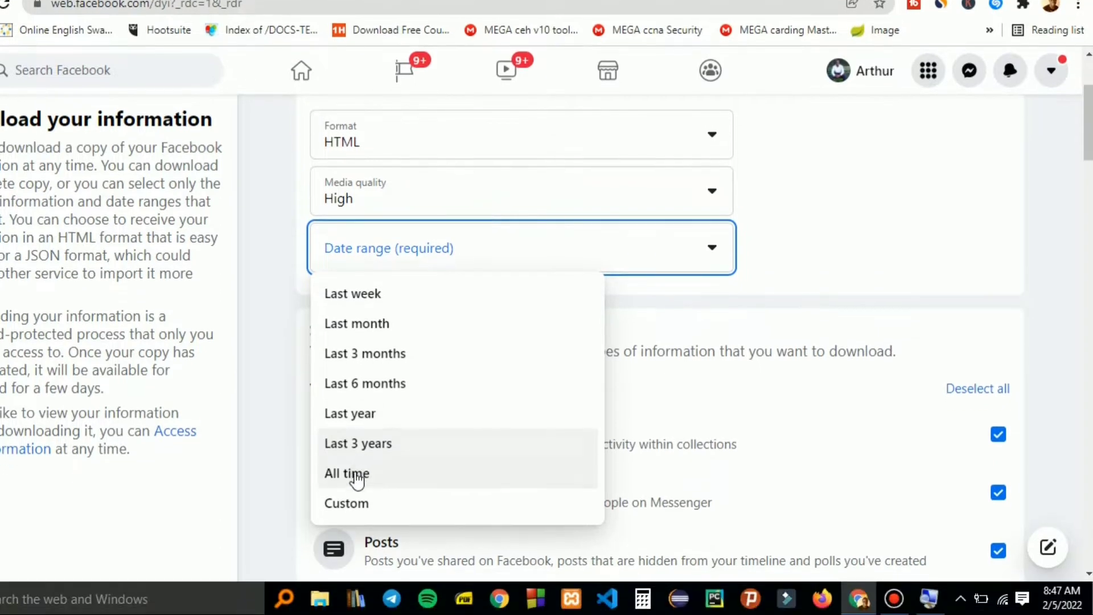
pyautogui.click(354, 516)
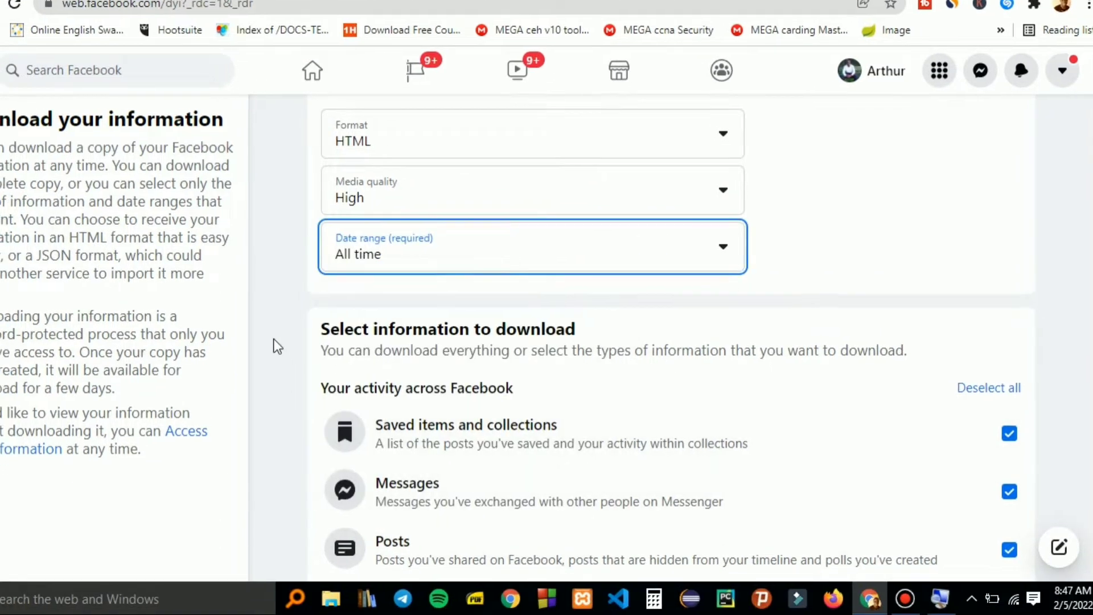
pyautogui.scroll(-3, 267, 341)
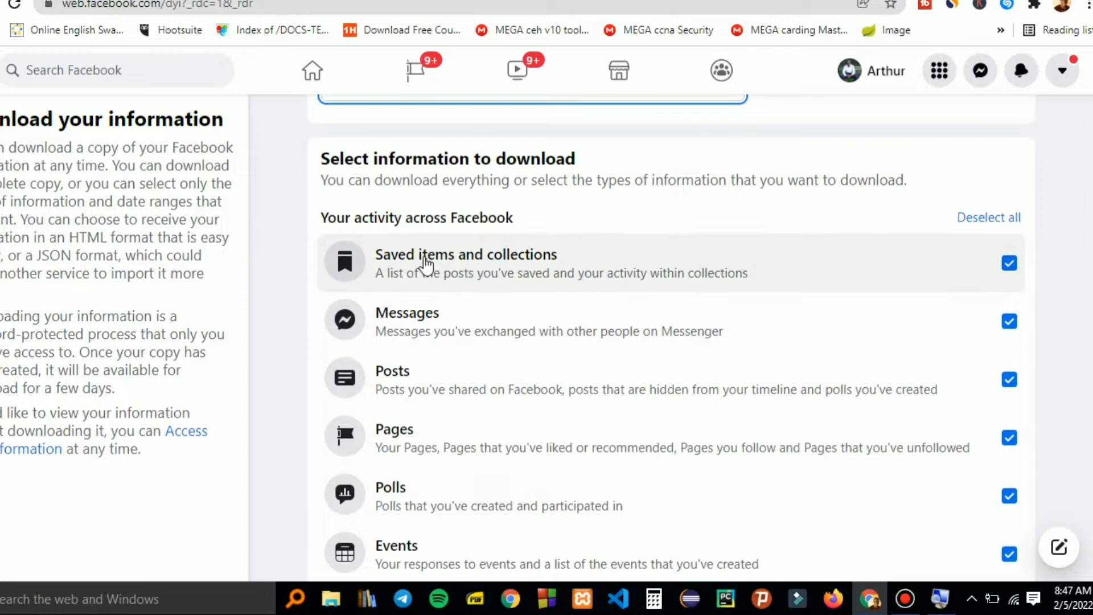
pyautogui.scroll(-2, 512, 296)
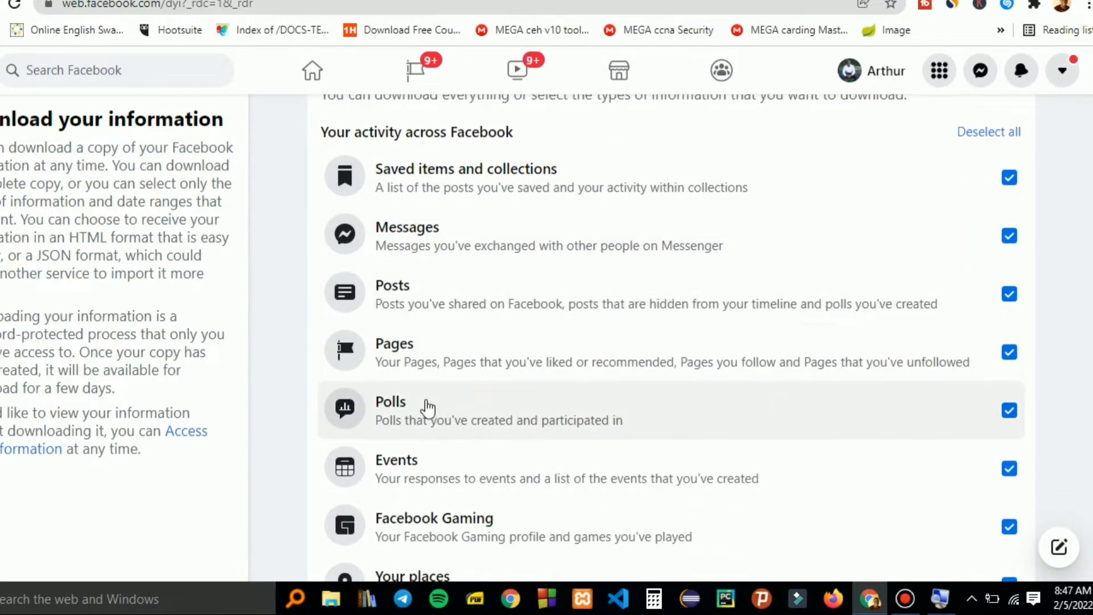
pyautogui.scroll(-4, 426, 410)
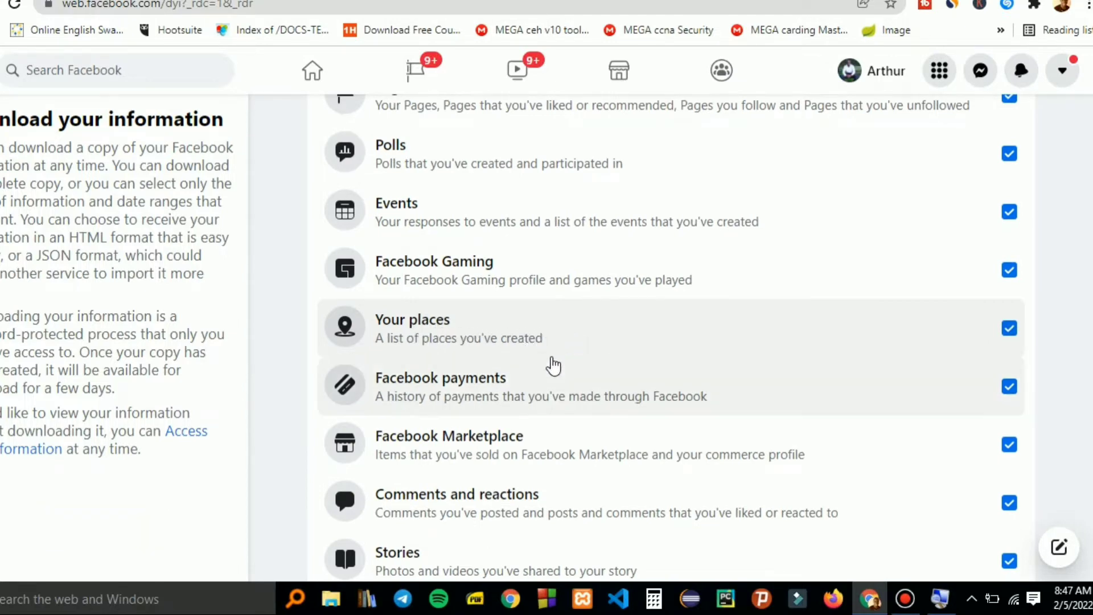
pyautogui.scroll(-3, 551, 366)
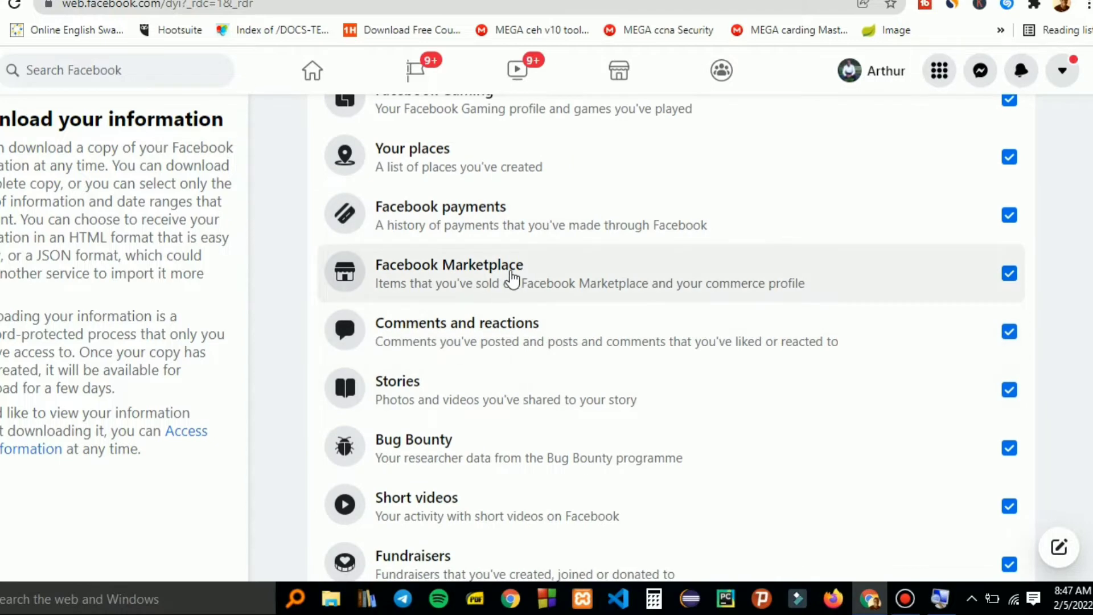
pyautogui.scroll(-3, 476, 364)
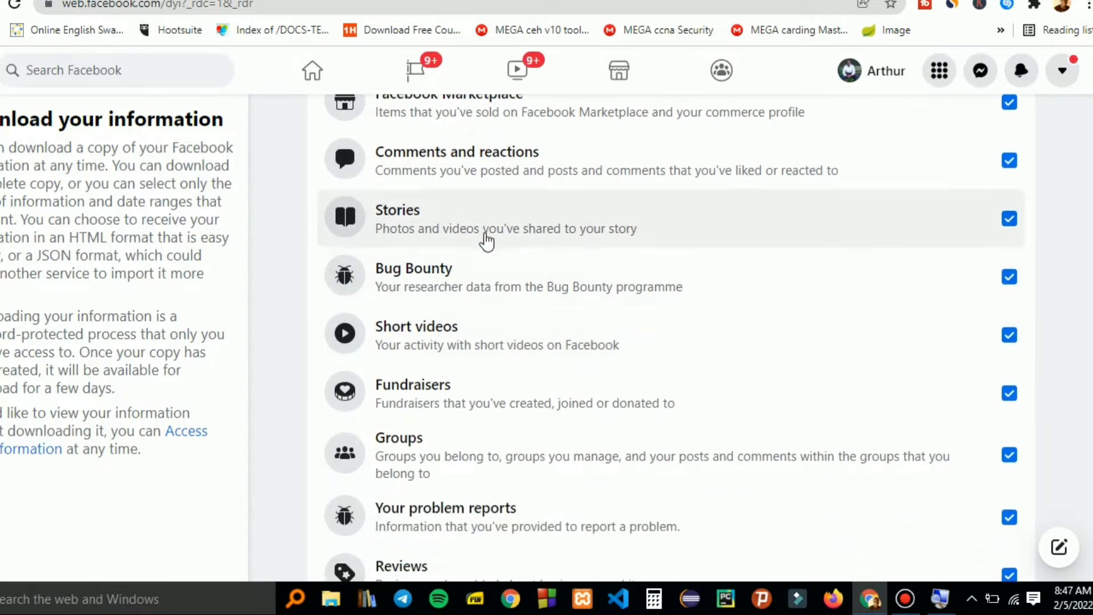
pyautogui.scroll(-7, 487, 242)
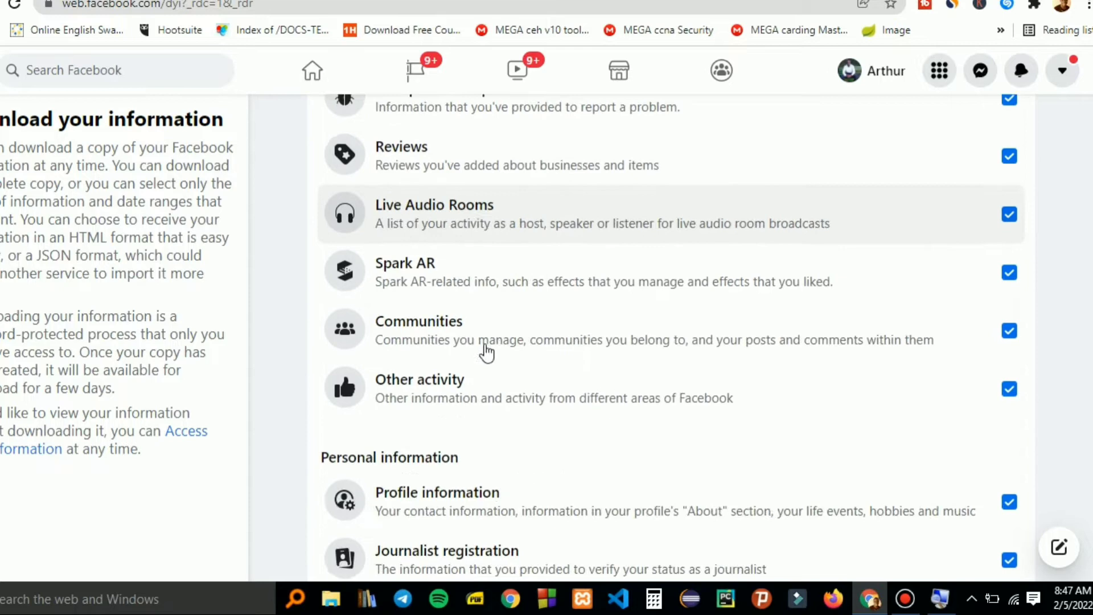
pyautogui.scroll(-3, 487, 353)
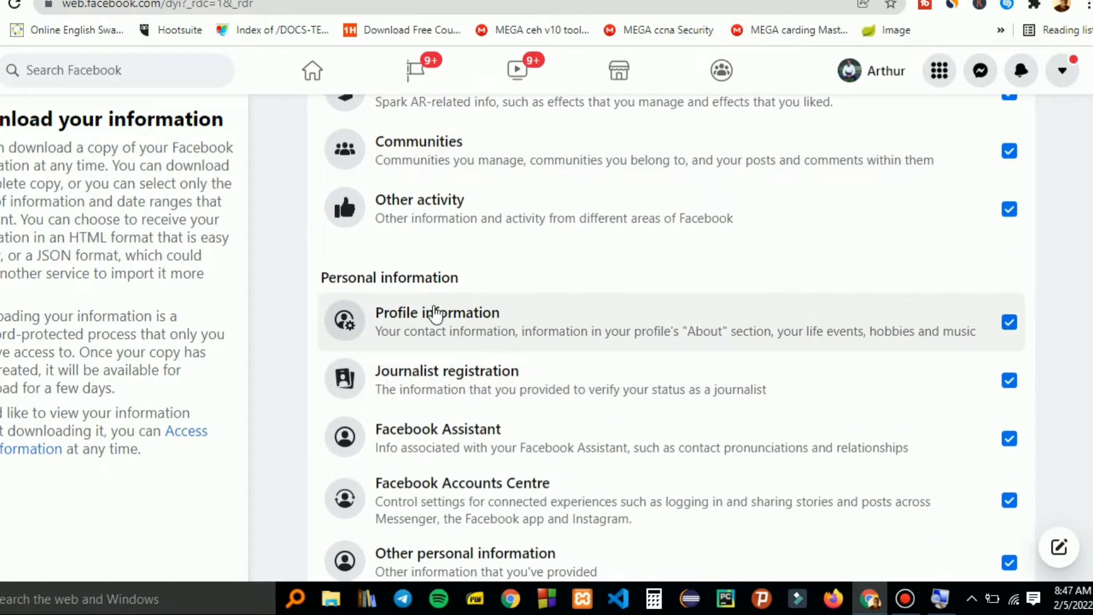
pyautogui.scroll(-1, 432, 313)
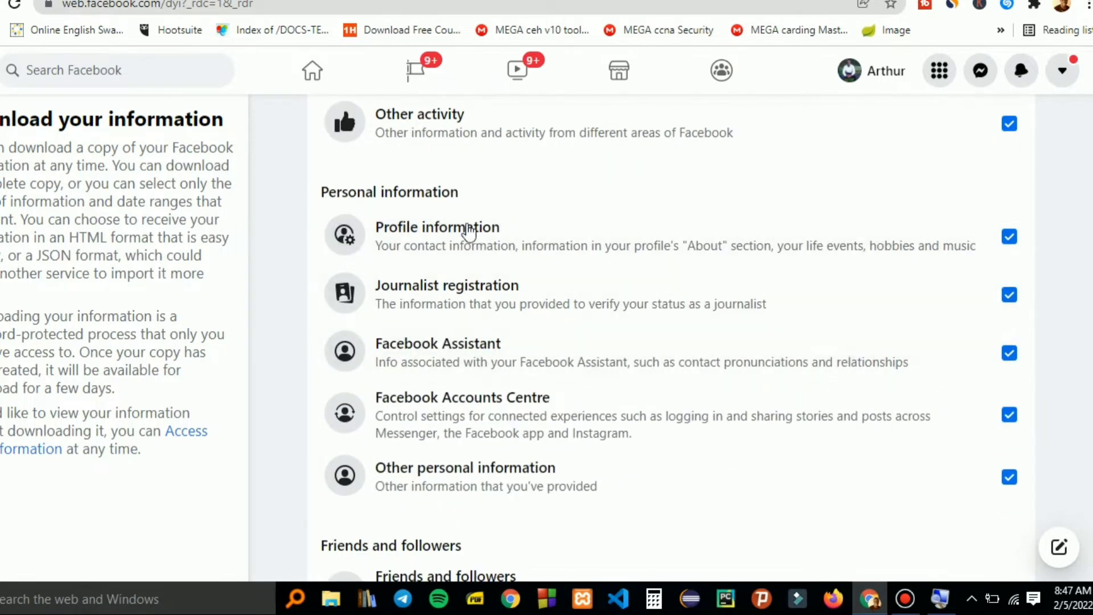
pyautogui.scroll(-6, 479, 347)
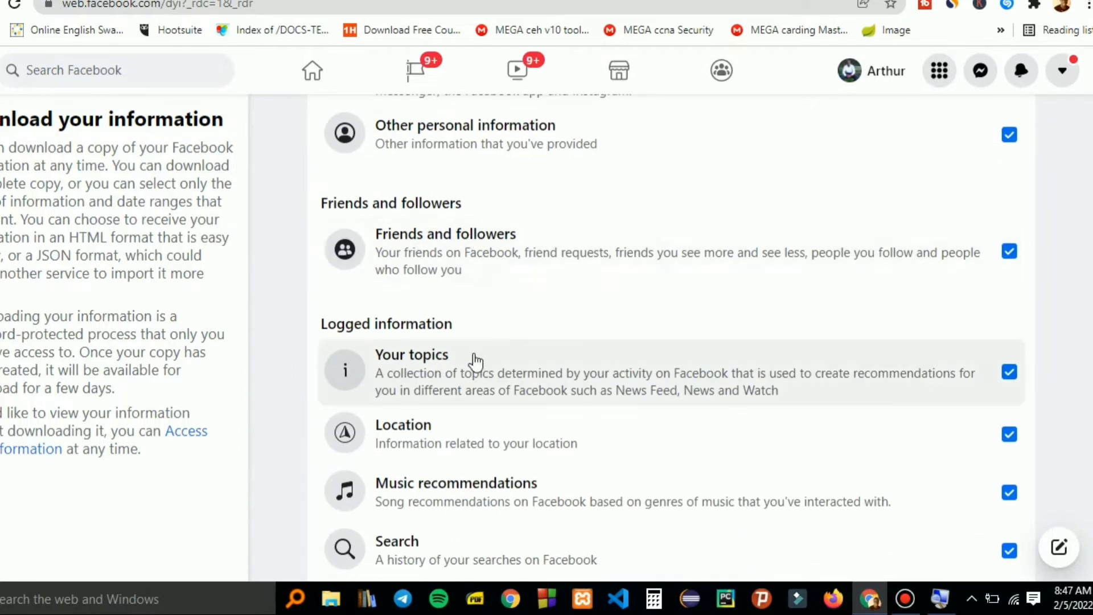
pyautogui.scroll(-1, 475, 393)
pyautogui.scroll(-4, 450, 384)
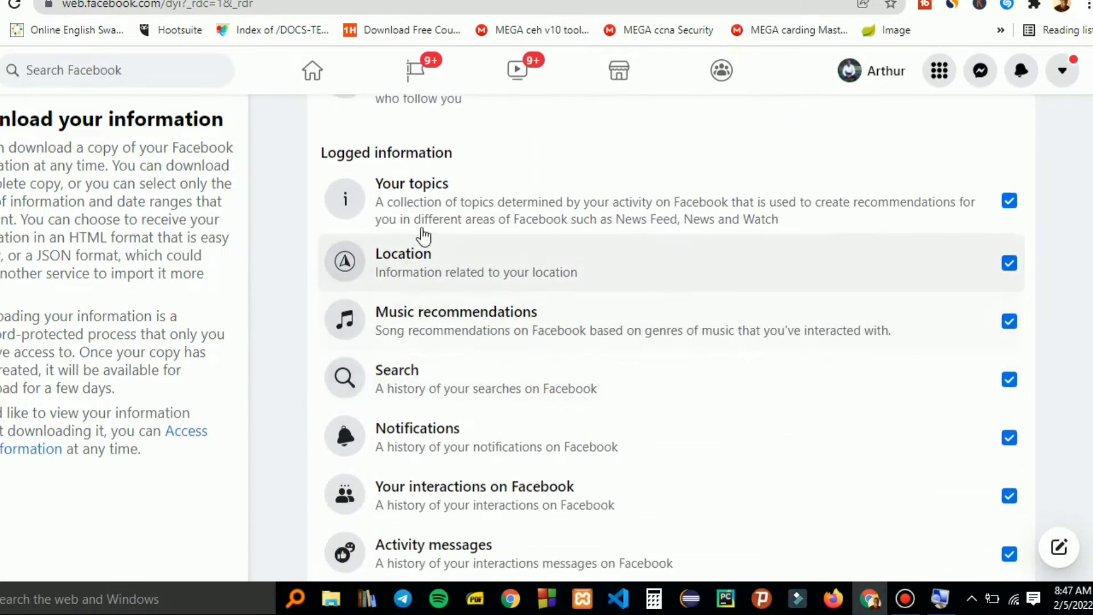
# - Dismiss the stray Start menu and submit the Request a download button
pyautogui.scroll(-8, 437, 390)
pyautogui.press('super')
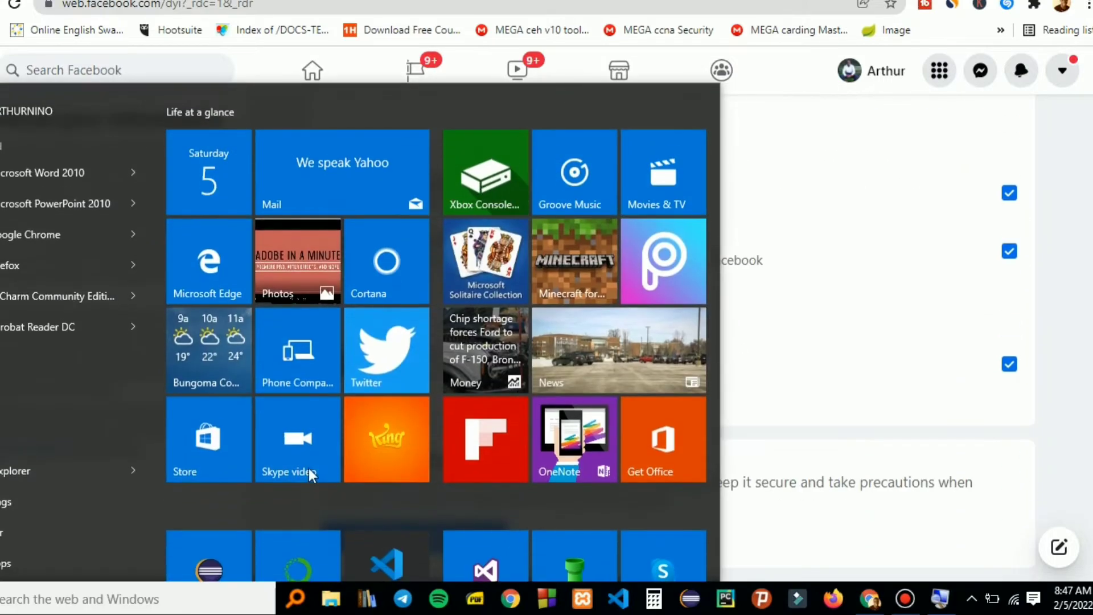
pyautogui.press('Escape')
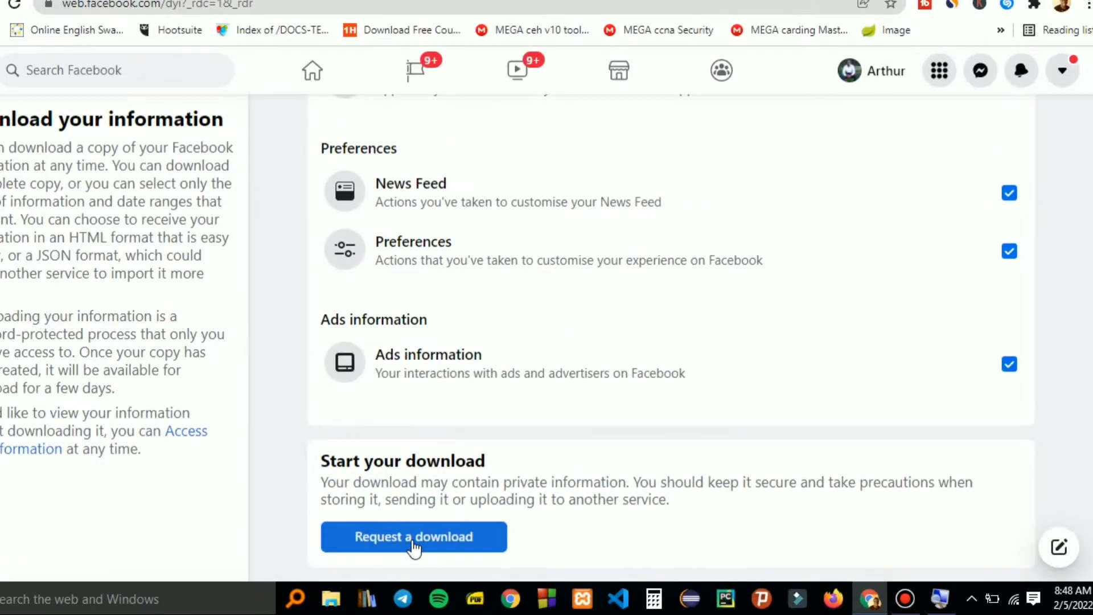
pyautogui.click(414, 548)
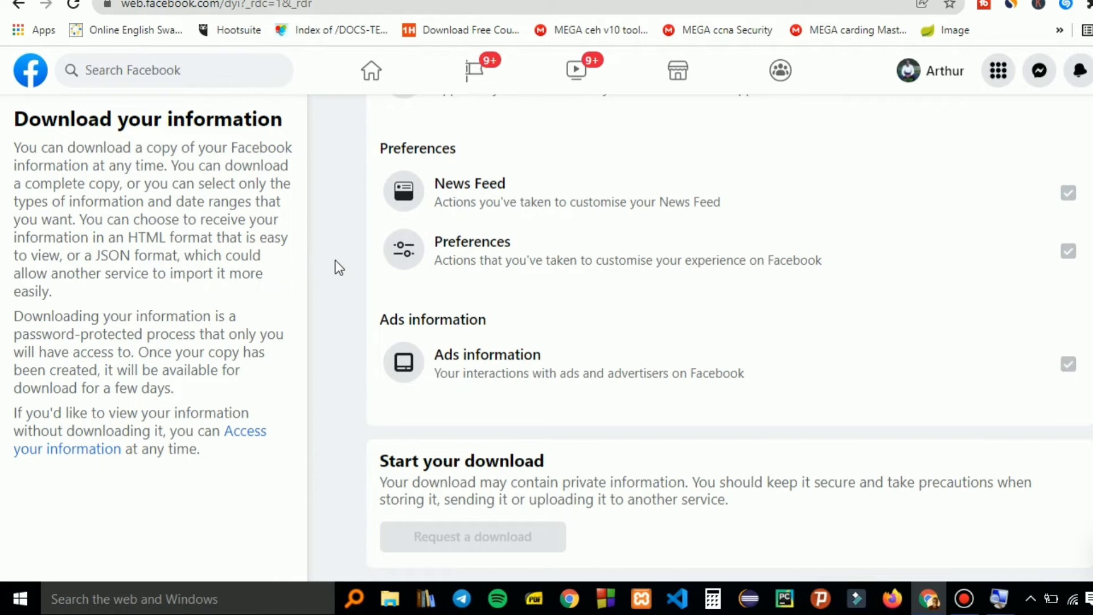
# - Scroll back to the top of the page while the request processes
pyautogui.scroll(3, 352, 286)
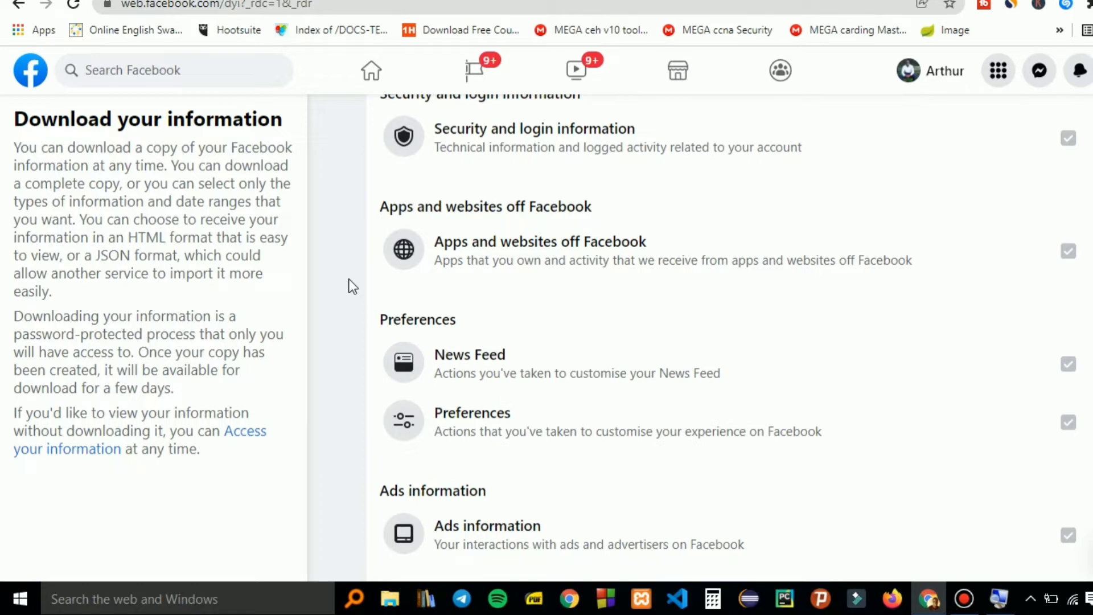
pyautogui.scroll(10, 336, 270)
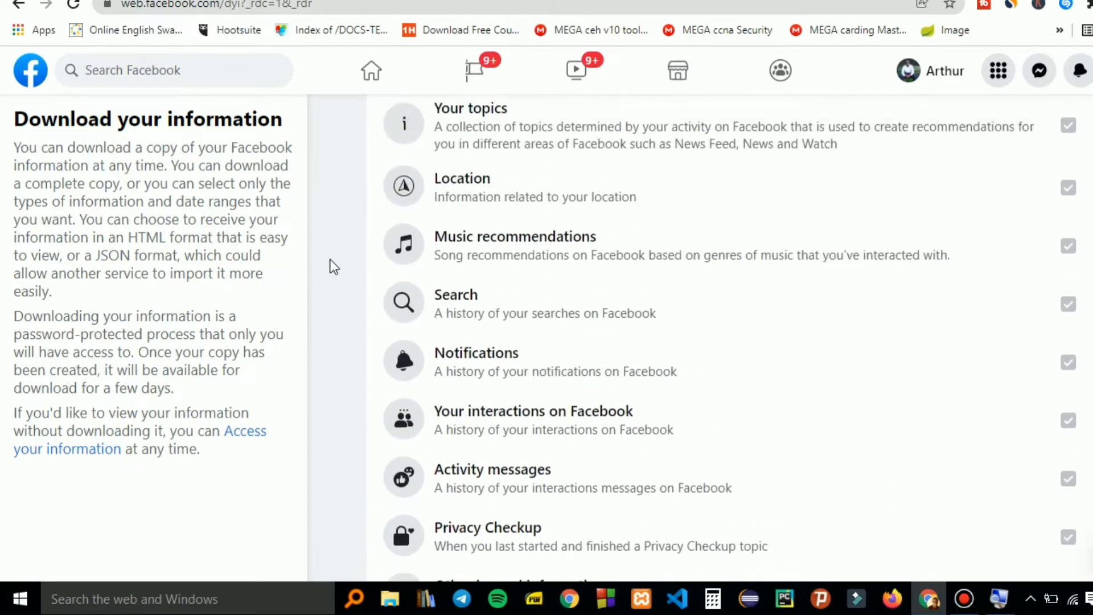
pyautogui.scroll(15, 333, 266)
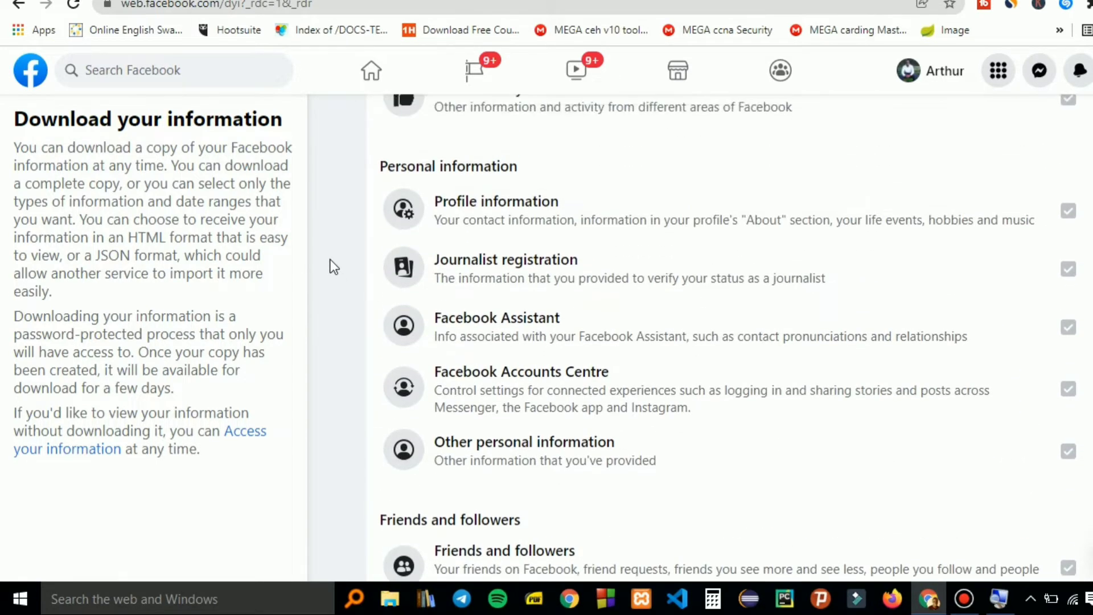
pyautogui.scroll(15, 334, 267)
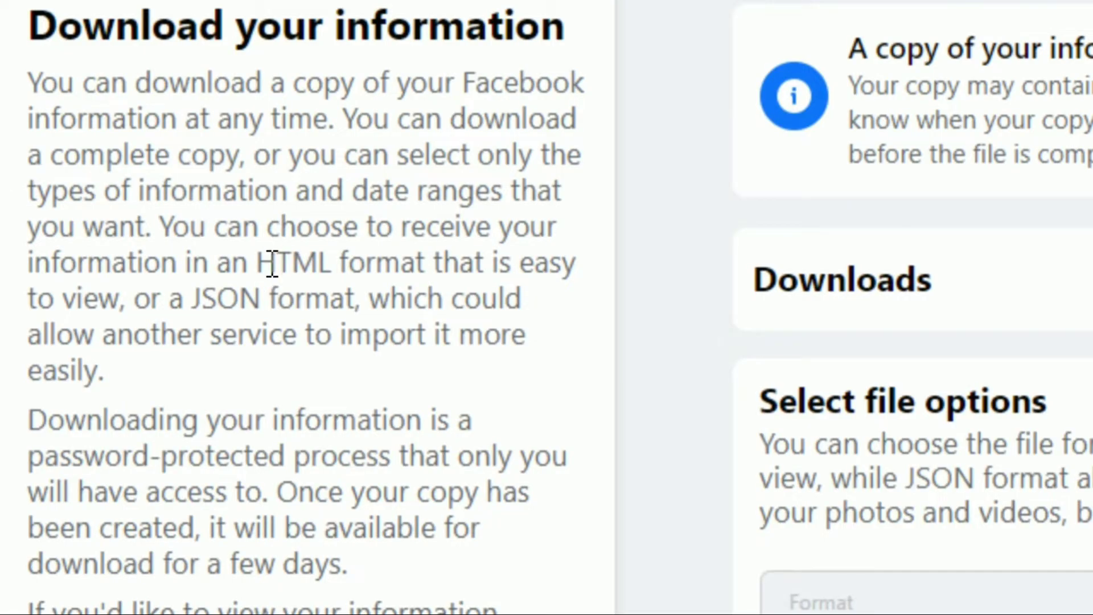
pyautogui.moveTo(278, 262); pyautogui.dragTo(376, 282)
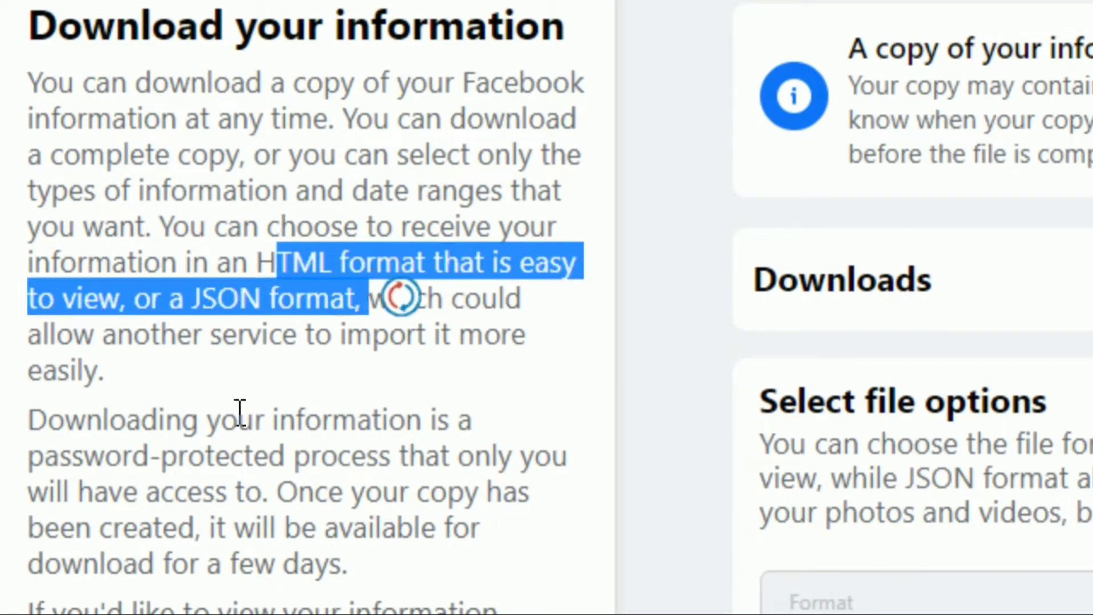
pyautogui.scroll(-3, 217, 394)
pyautogui.click(218, 393)
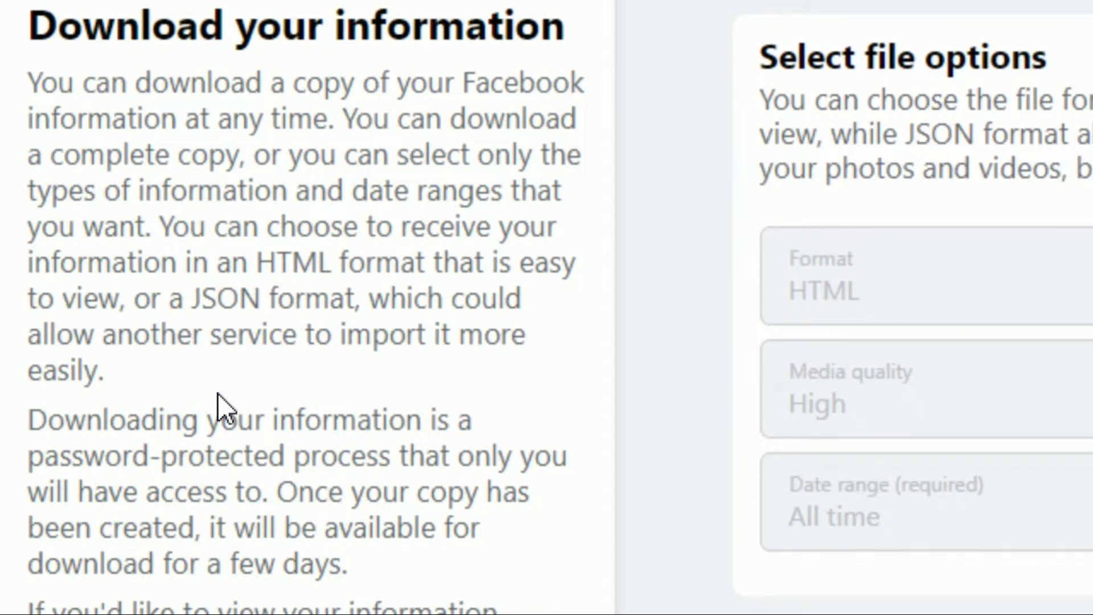
pyautogui.scroll(-2, 218, 393)
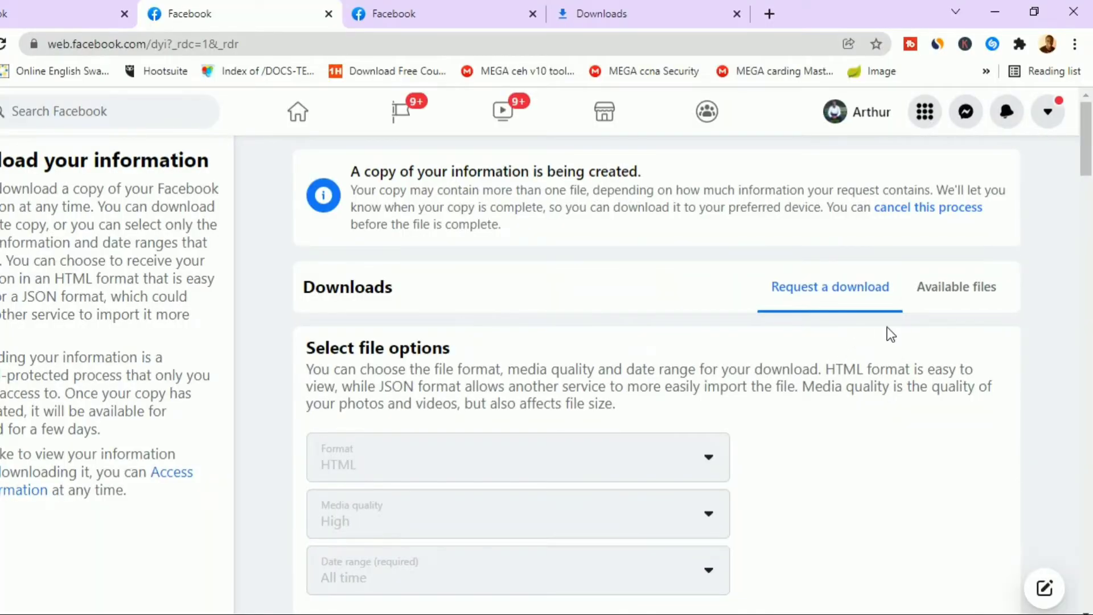
# - Cancel and delete the pending all-time request from the Available files tab
pyautogui.click(941, 302)
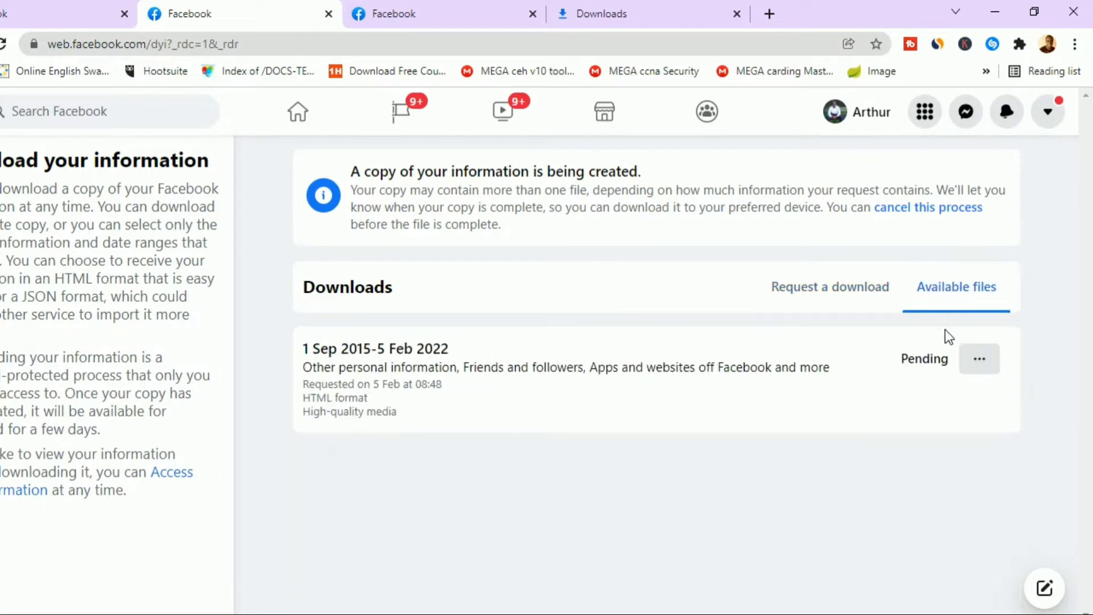
pyautogui.click(979, 358)
pyautogui.click(975, 396)
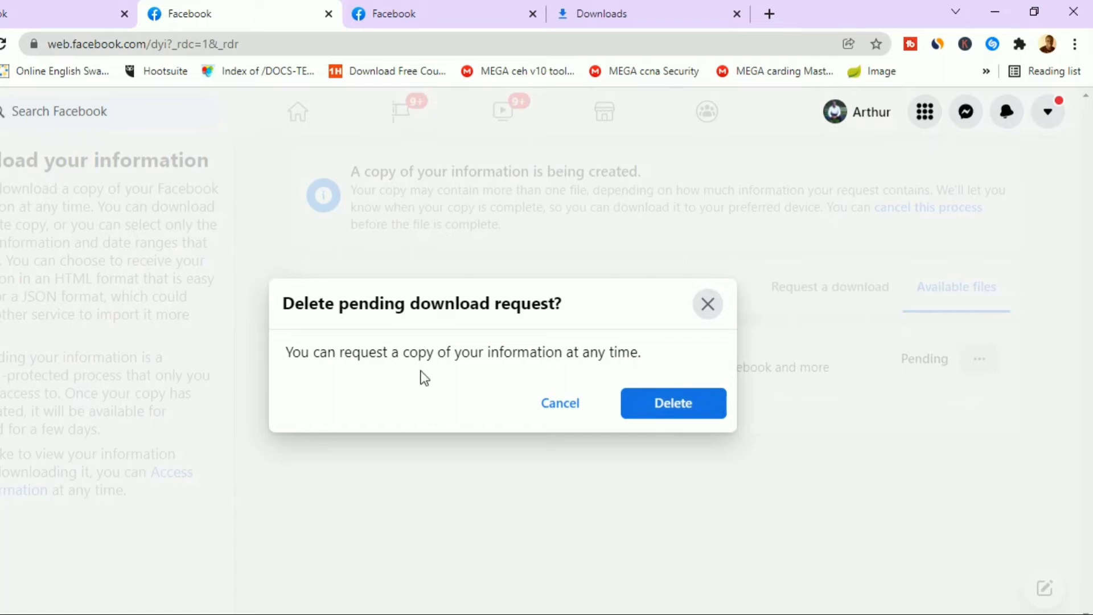
pyautogui.click(664, 404)
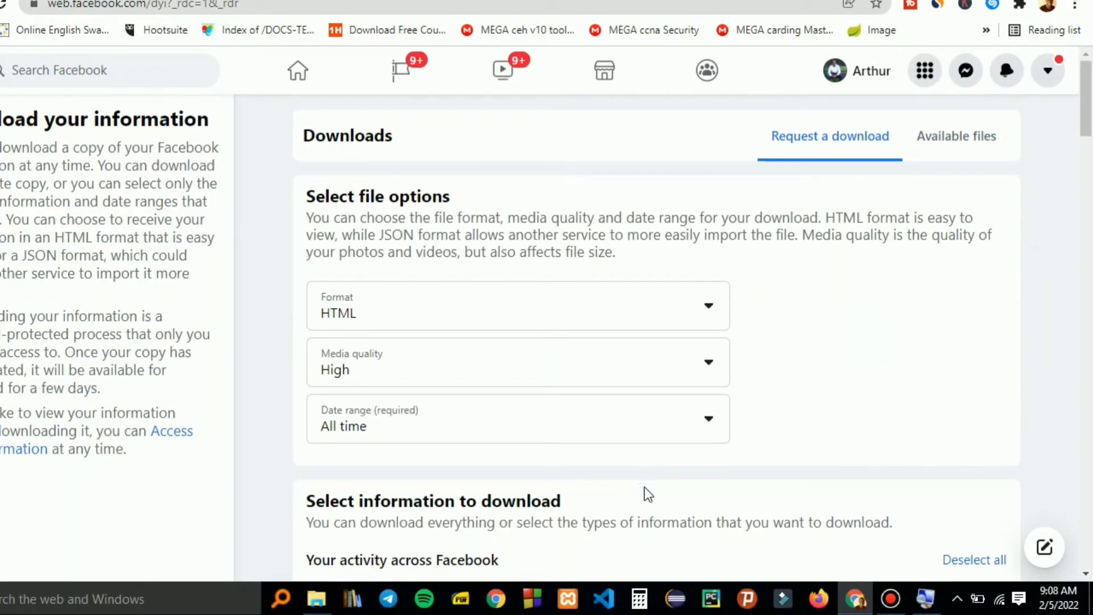
# - Change the date range to Last week and review the checked categories
pyautogui.click(647, 476)
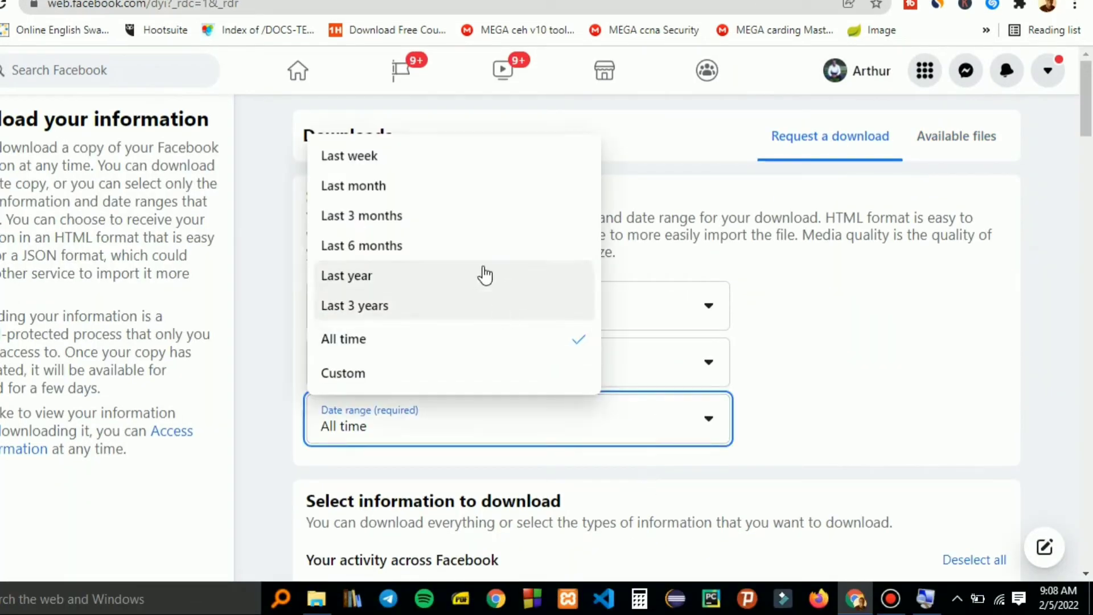
pyautogui.click(452, 156)
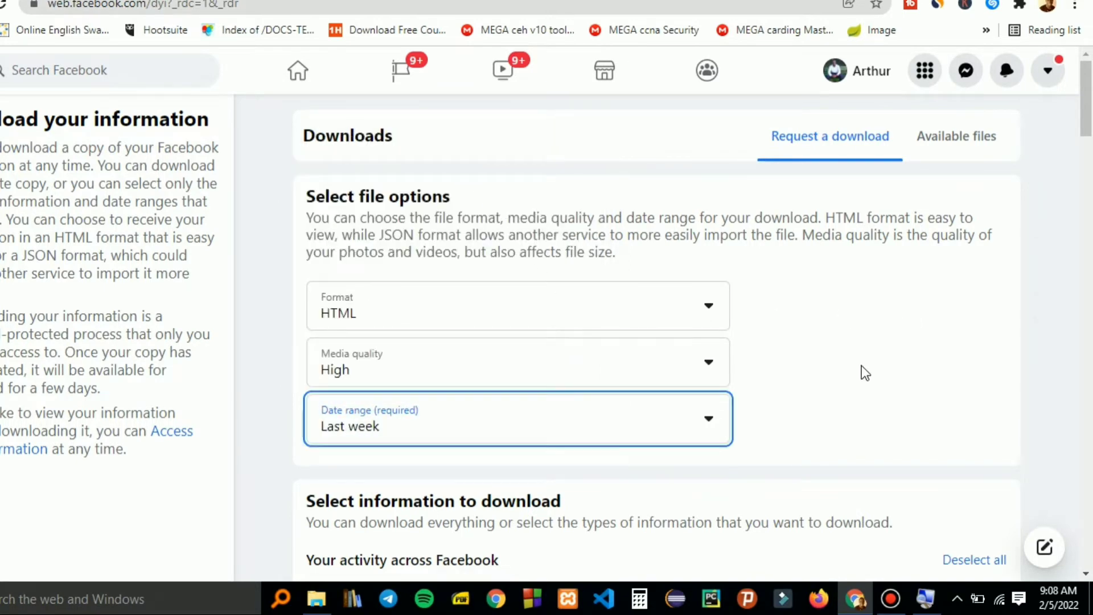
pyautogui.scroll(-12, 845, 379)
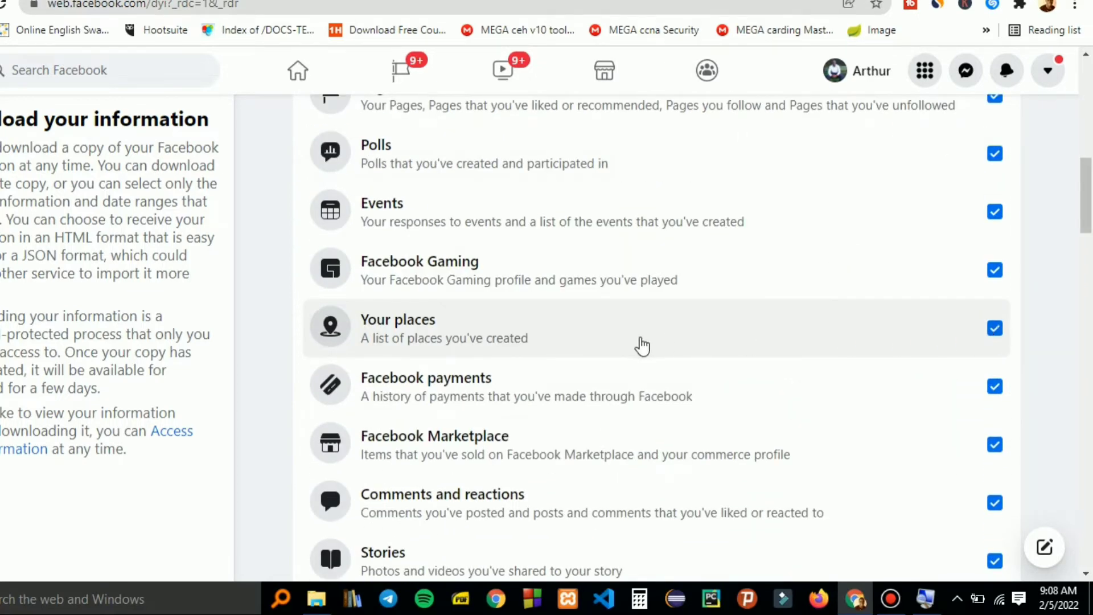
pyautogui.scroll(6, 642, 344)
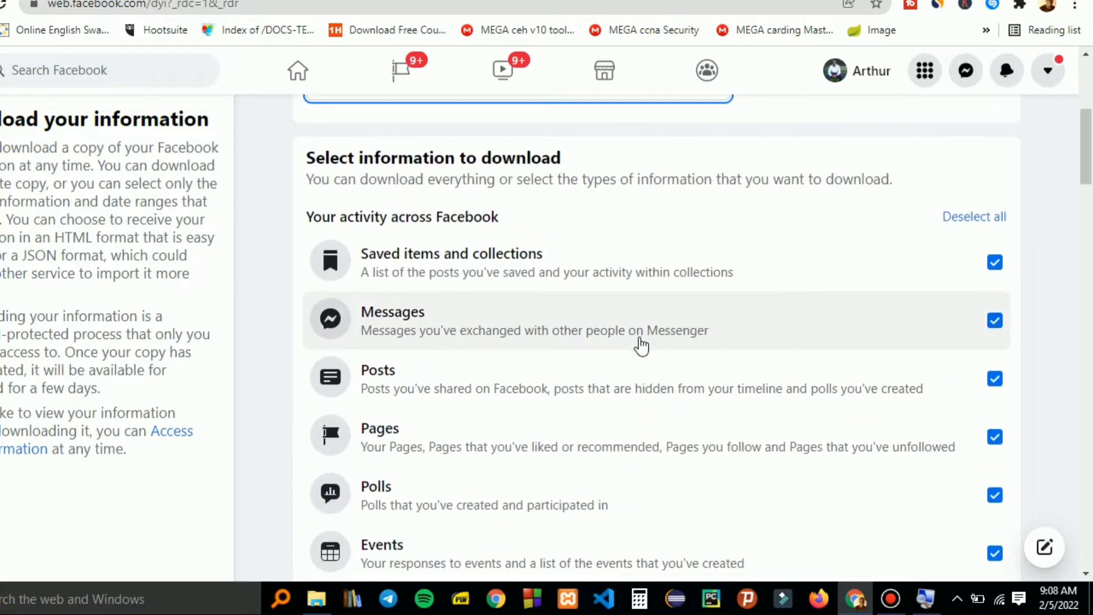
pyautogui.scroll(-20, 640, 345)
pyautogui.scroll(-10, 638, 349)
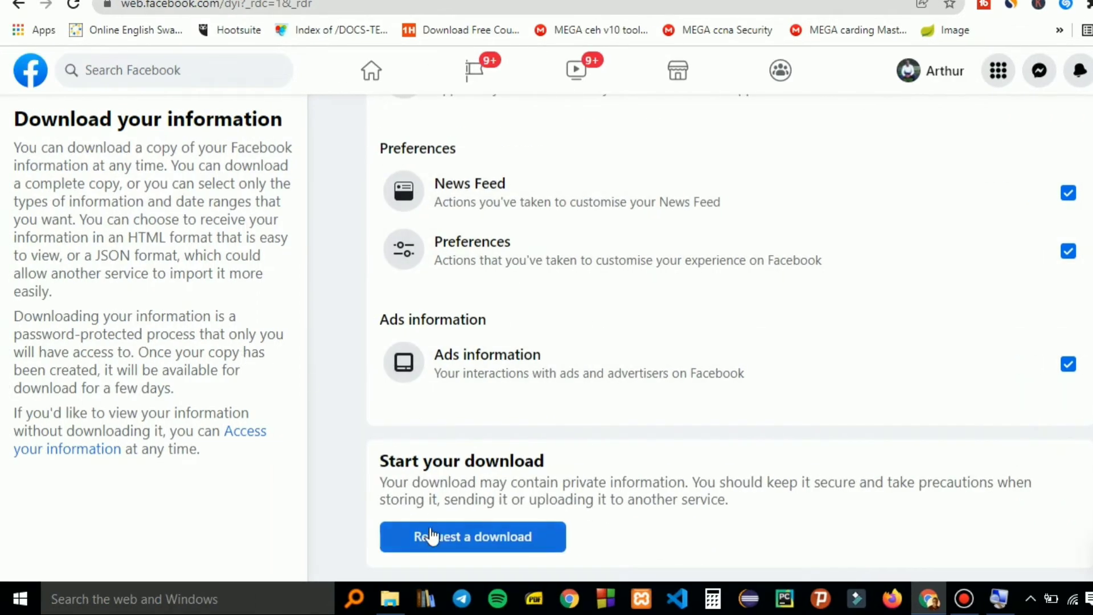
# - Submit the last-week request and scroll back up while the copy is created
pyautogui.click(431, 536)
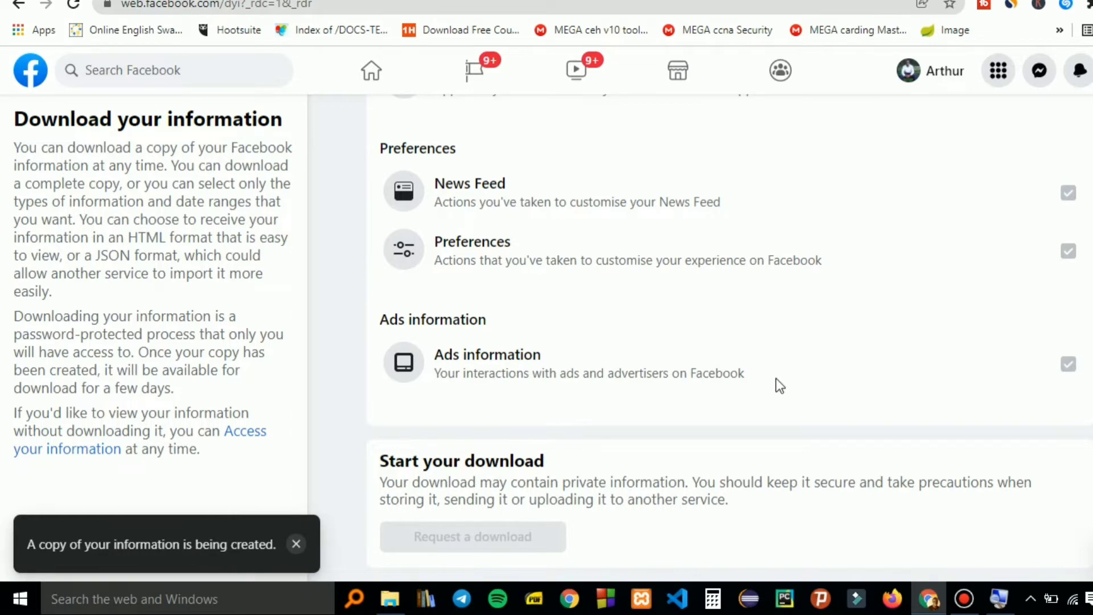
pyautogui.scroll(15, 805, 357)
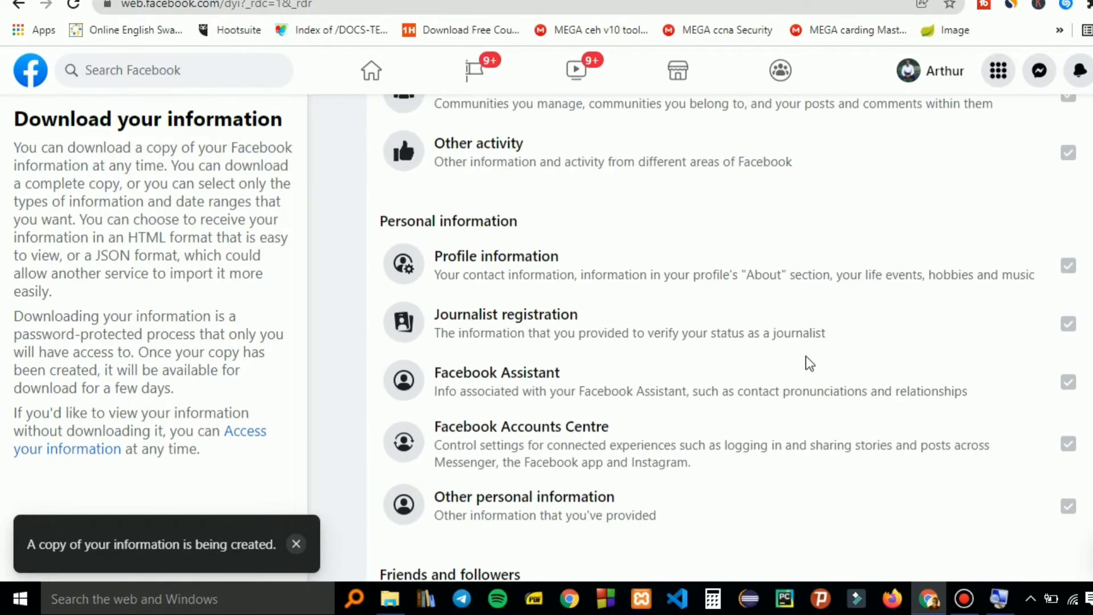
pyautogui.scroll(20, 806, 357)
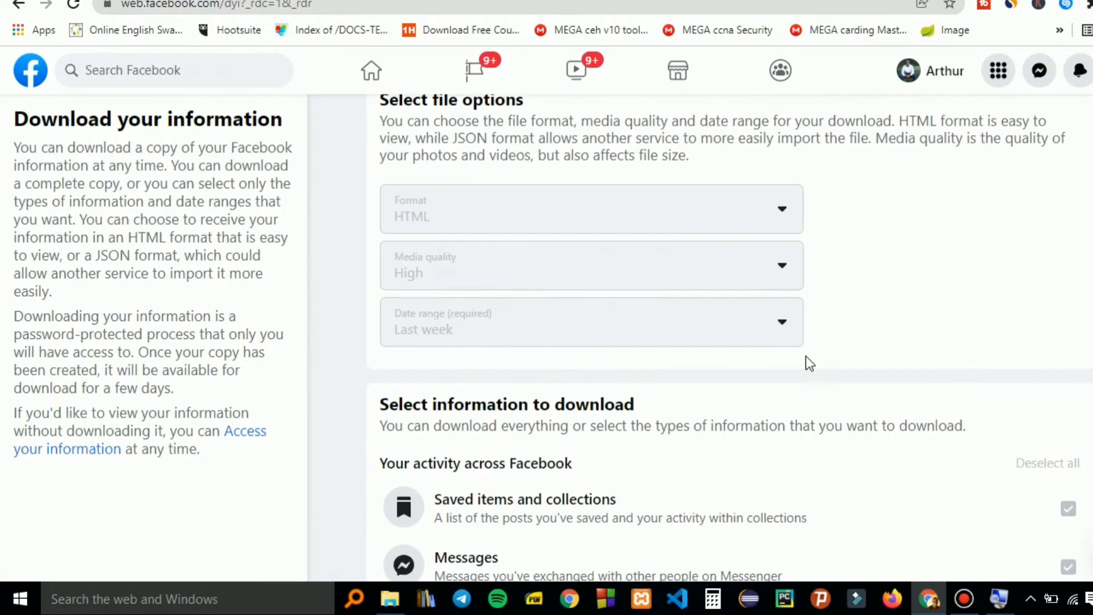
pyautogui.scroll(4, 805, 357)
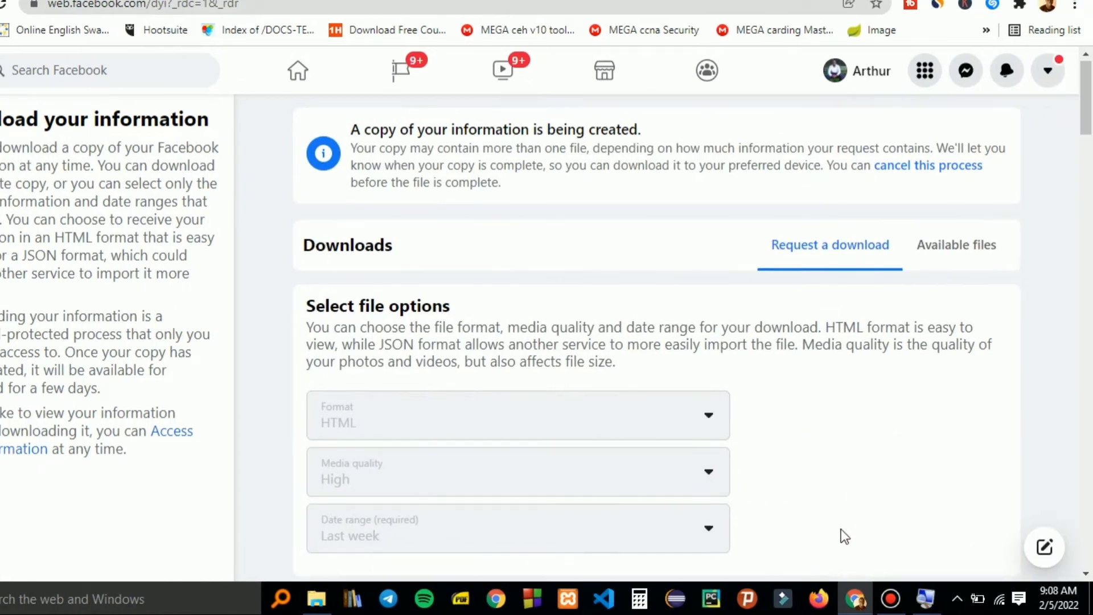
pyautogui.scroll(-2, 841, 529)
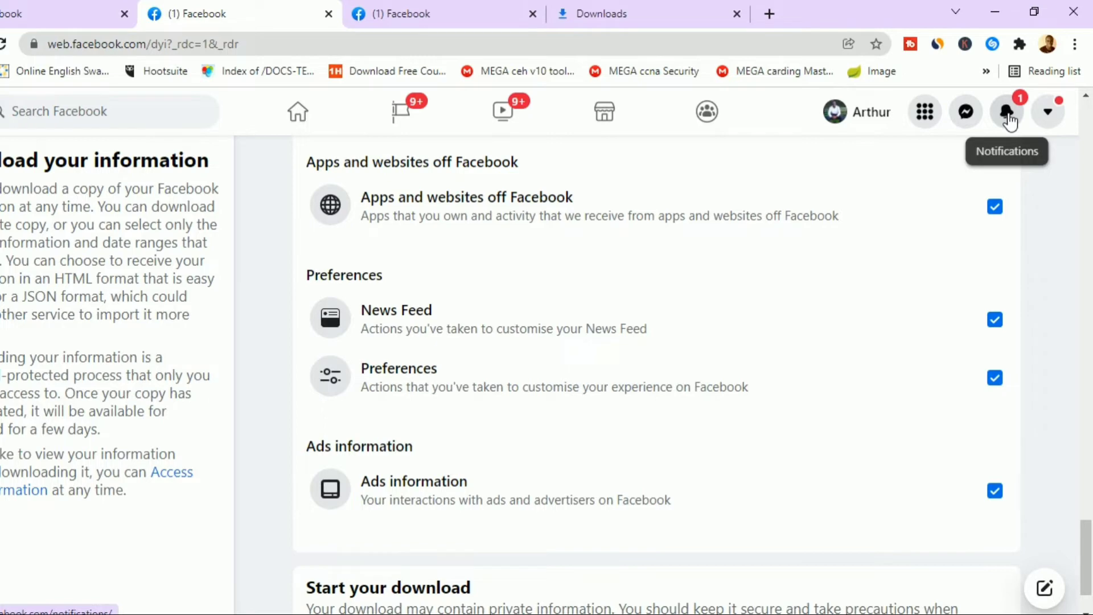
# - Open the 'Your Facebook information file is ready to download' notification from the bell
pyautogui.click(1010, 121)
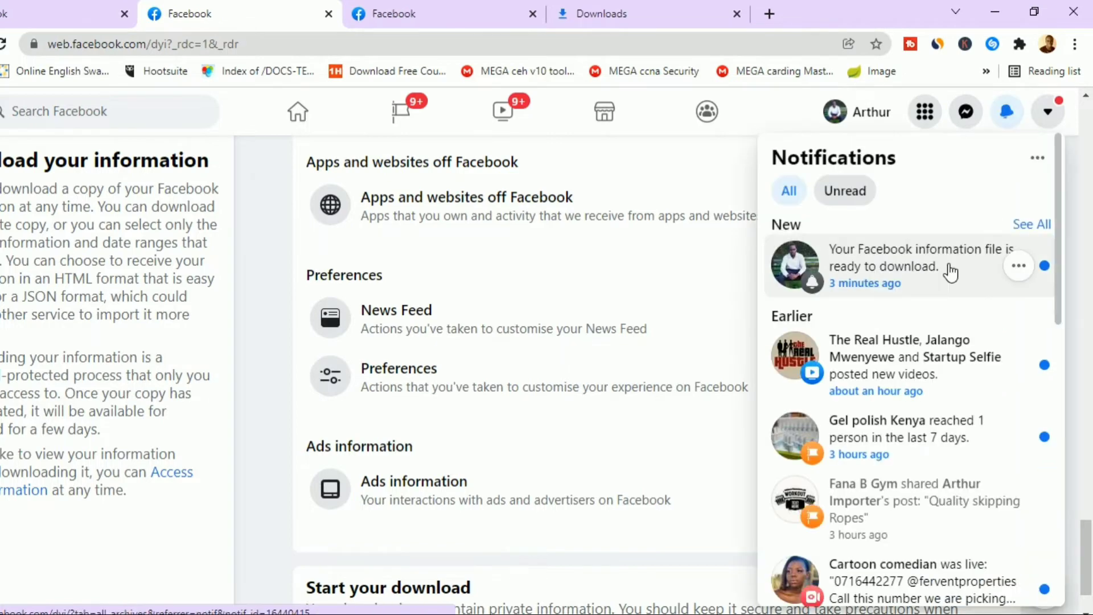
pyautogui.click(885, 265)
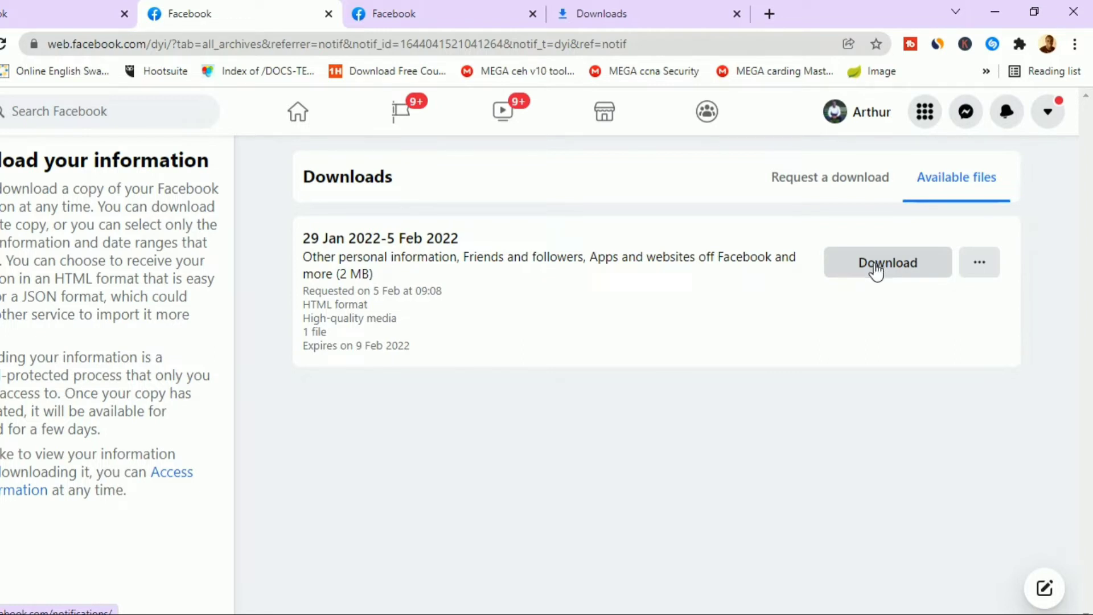
# - Download the ZIP file, re-entering the account password, and confirm saving it to the device
pyautogui.click(927, 266)
pyautogui.click(410, 388)
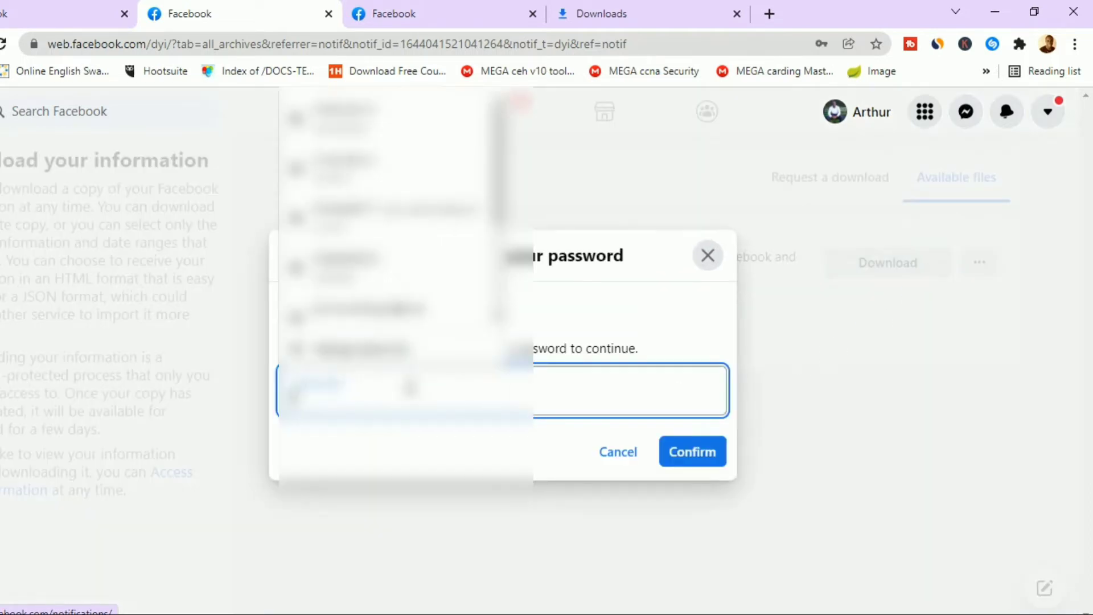
pyautogui.click(410, 387)
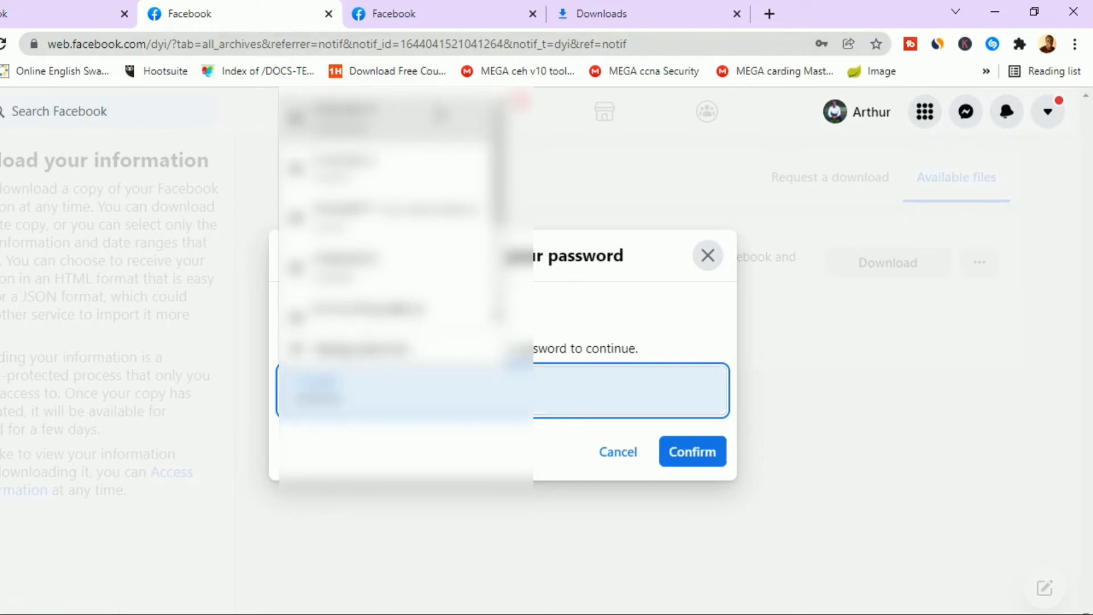
pyautogui.click(691, 453)
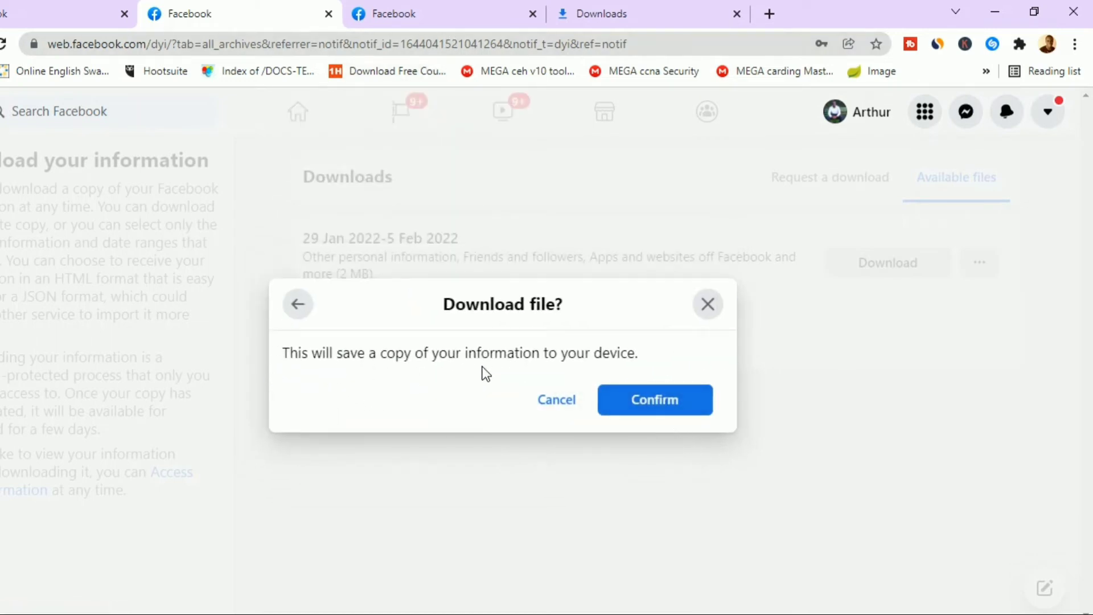
pyautogui.click(655, 403)
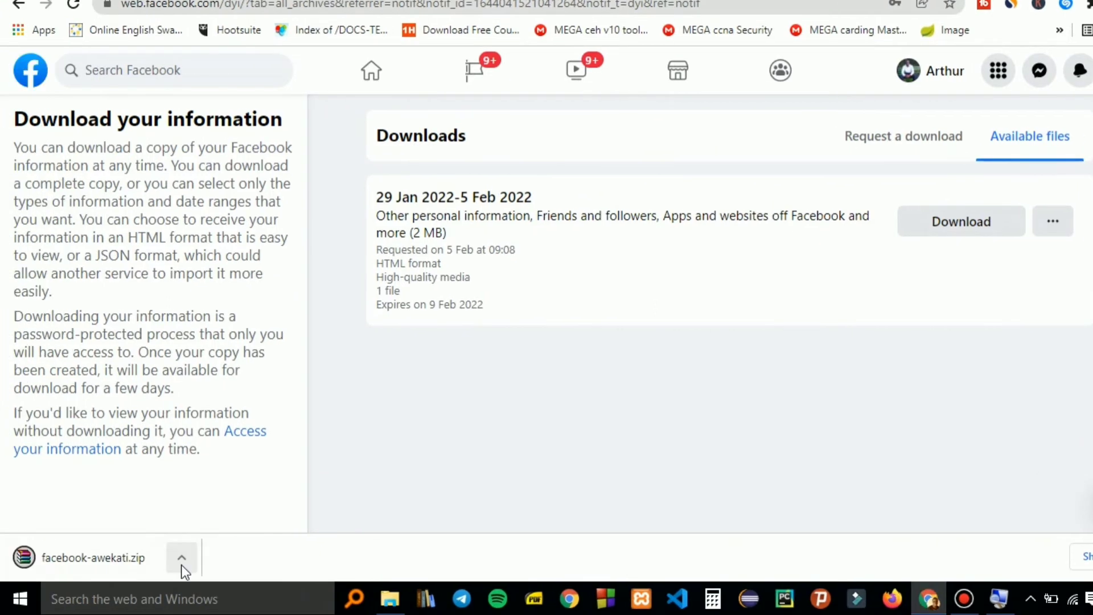
# - Show the downloaded facebook-awekati.zip in the Videos folder and open it in WinRAR
pyautogui.click(182, 558)
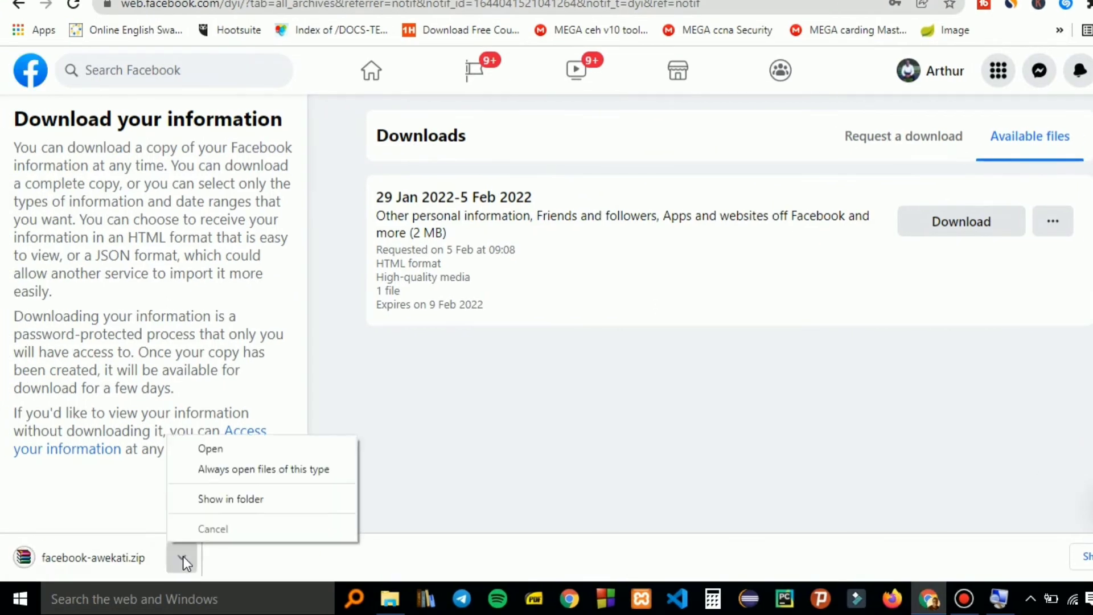
pyautogui.click(228, 498)
pyautogui.click(809, 396)
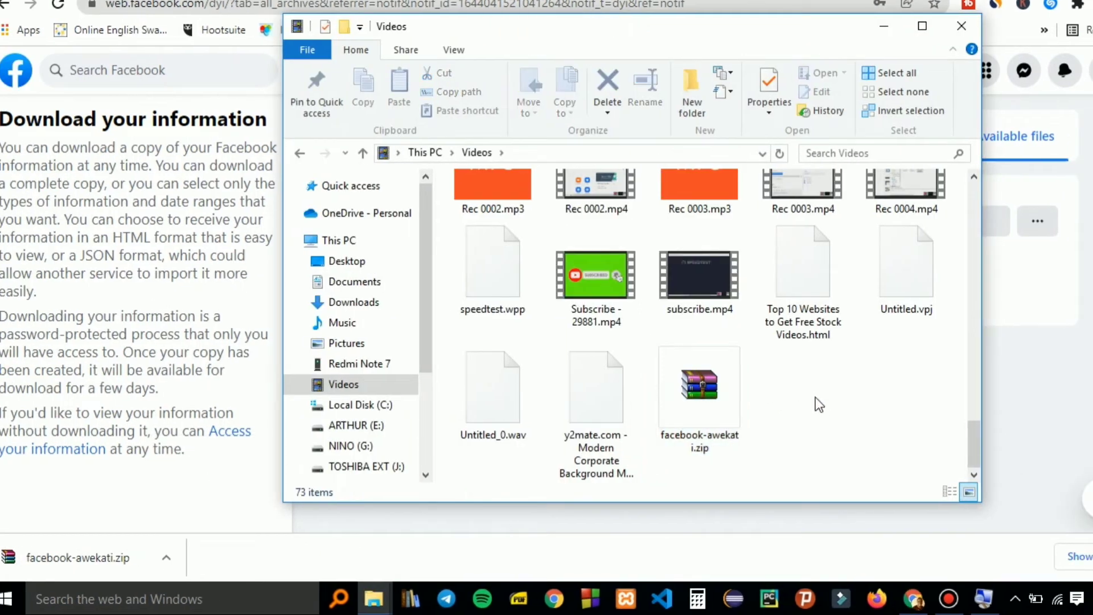
pyautogui.click(712, 414)
pyautogui.doubleClick(710, 411)
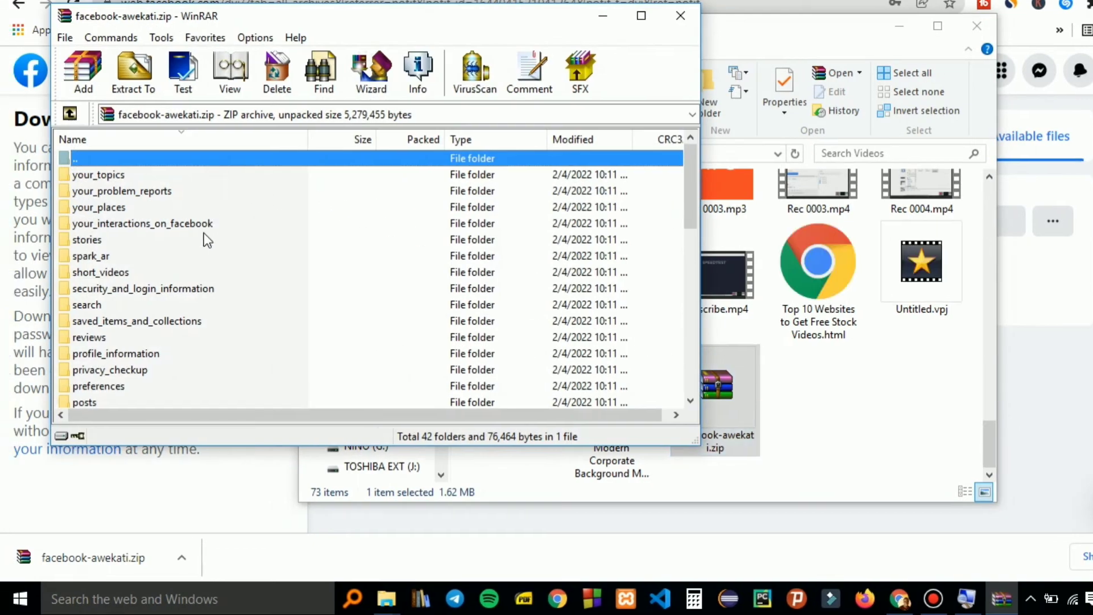
pyautogui.scroll(-3, 126, 196)
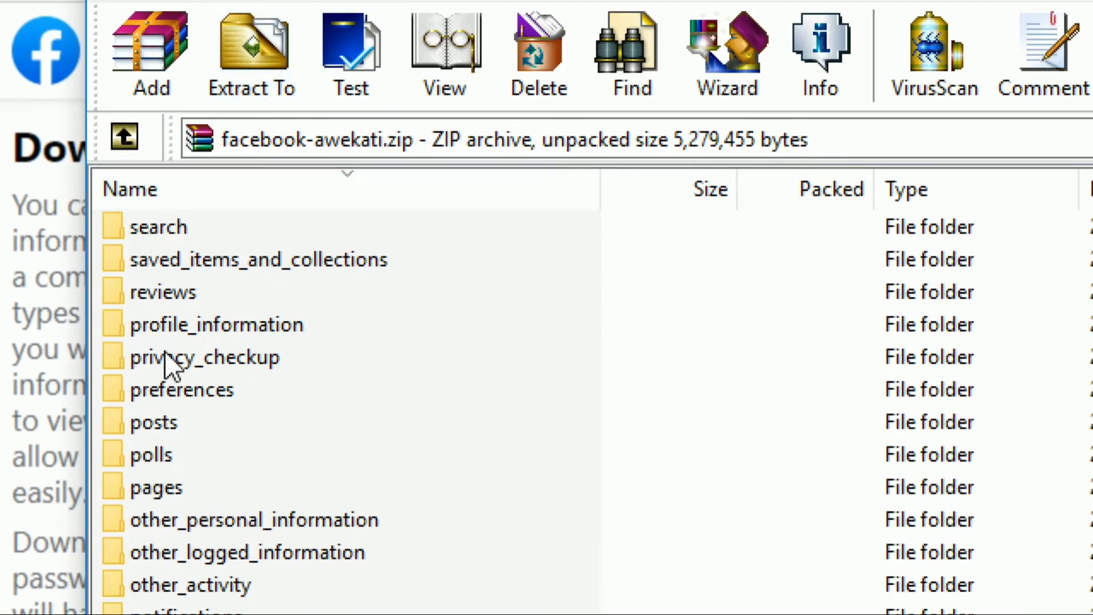
pyautogui.scroll(-3, 180, 174)
pyautogui.scroll(-1, 161, 425)
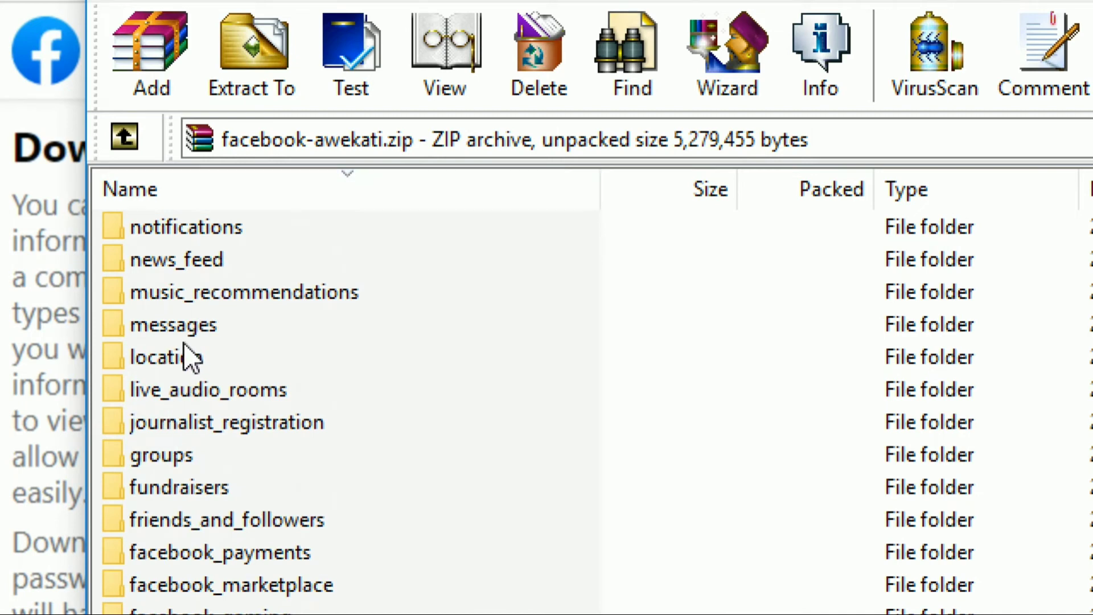
pyautogui.scroll(-1, 186, 374)
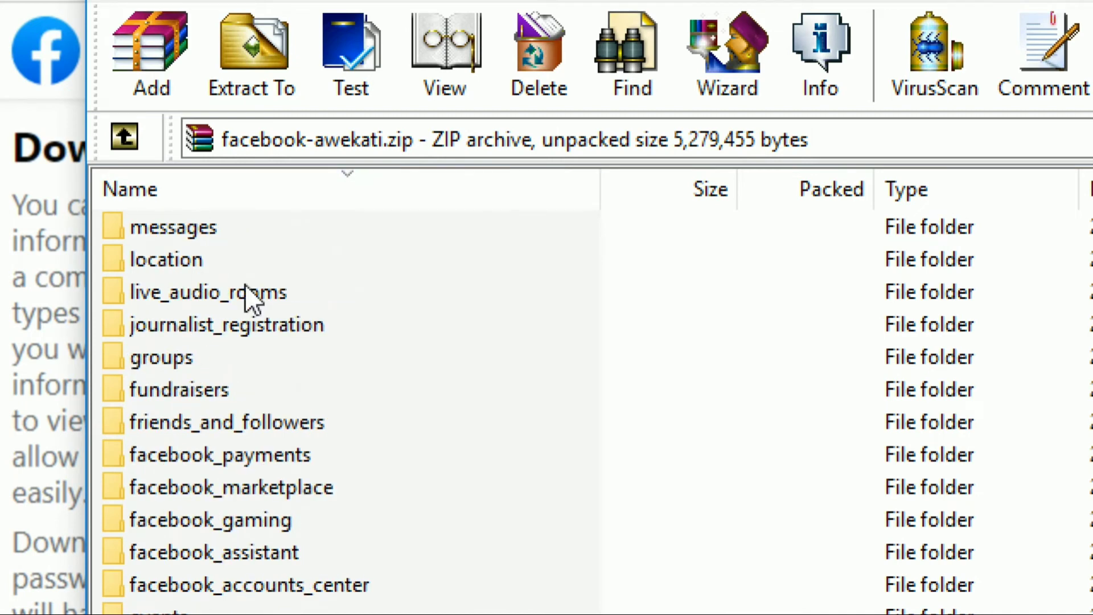
pyautogui.scroll(-1, 205, 404)
pyautogui.scroll(-1, 231, 370)
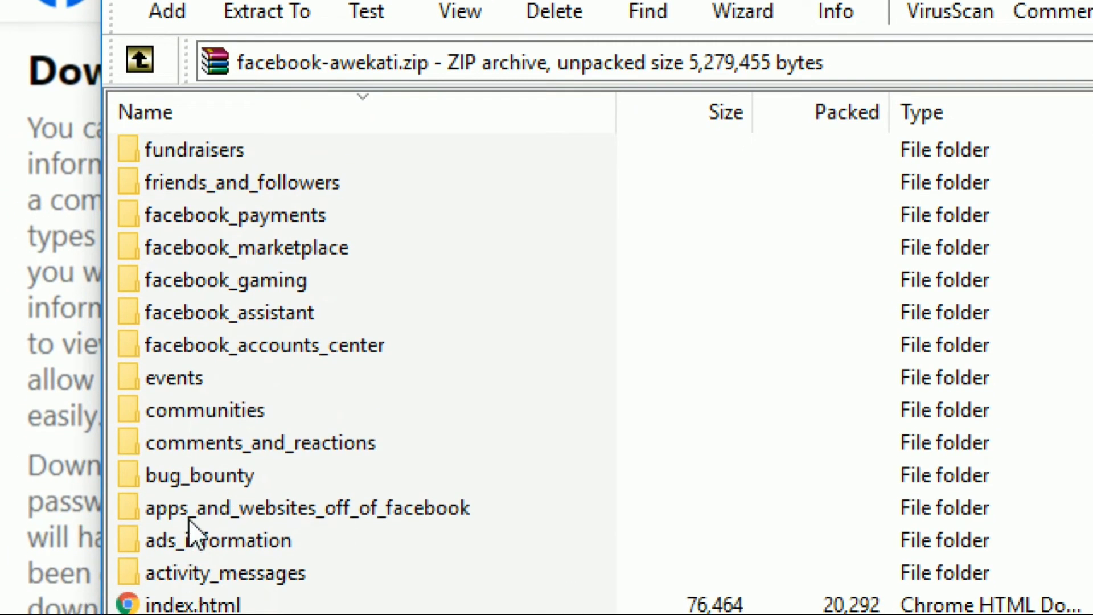
pyautogui.scroll(5, 228, 317)
pyautogui.scroll(2, 228, 317)
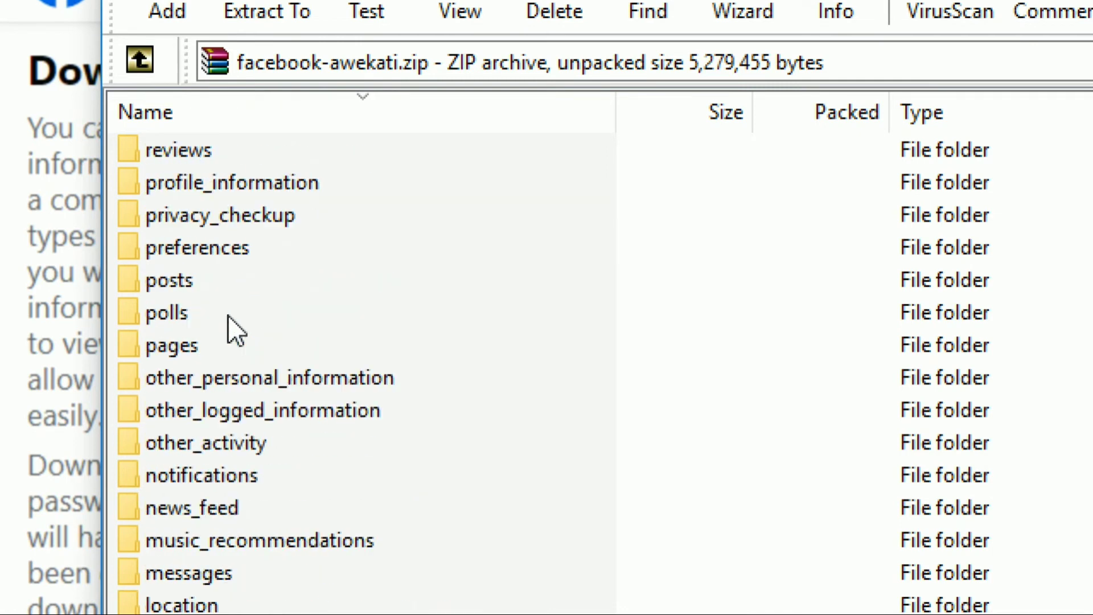
# - Browse the archive into posts\media\your_posts to reach its single JPG photo
pyautogui.doubleClick(189, 378)
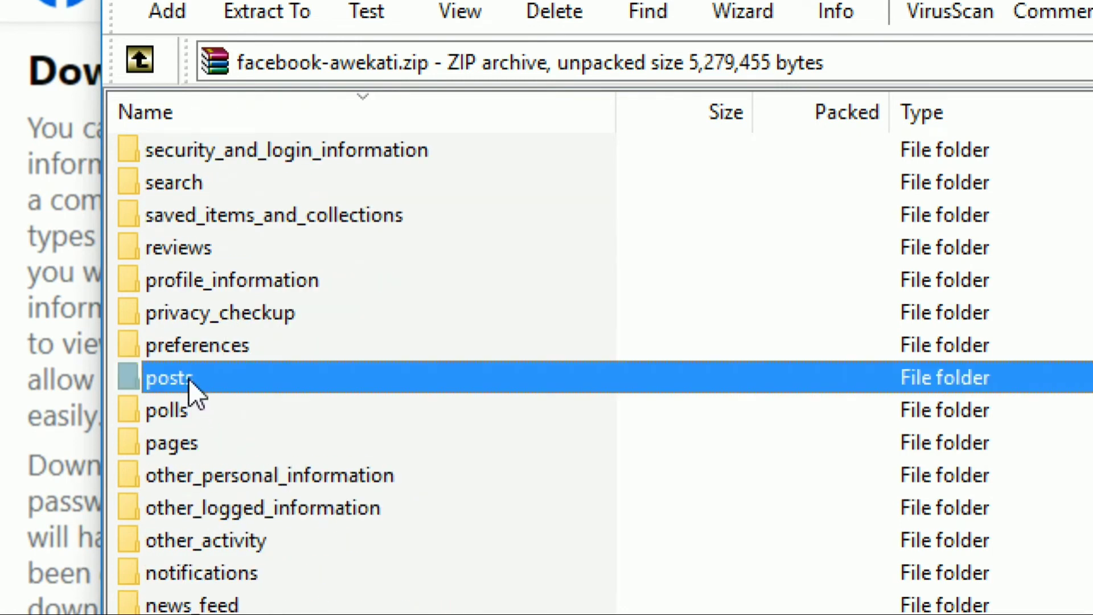
pyautogui.click(161, 183)
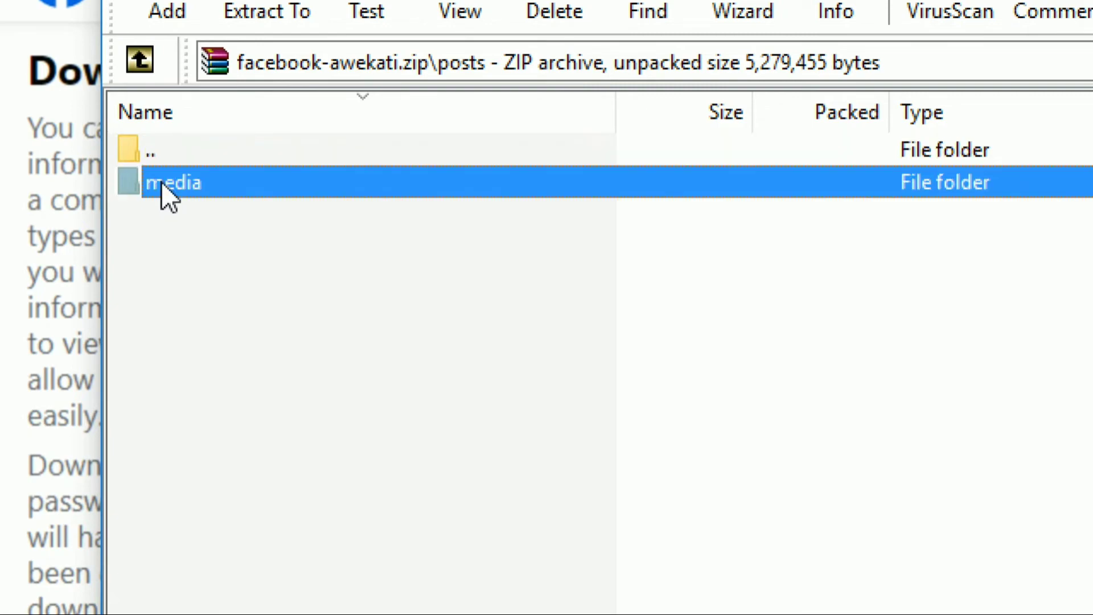
pyautogui.doubleClick(161, 183)
pyautogui.doubleClick(162, 184)
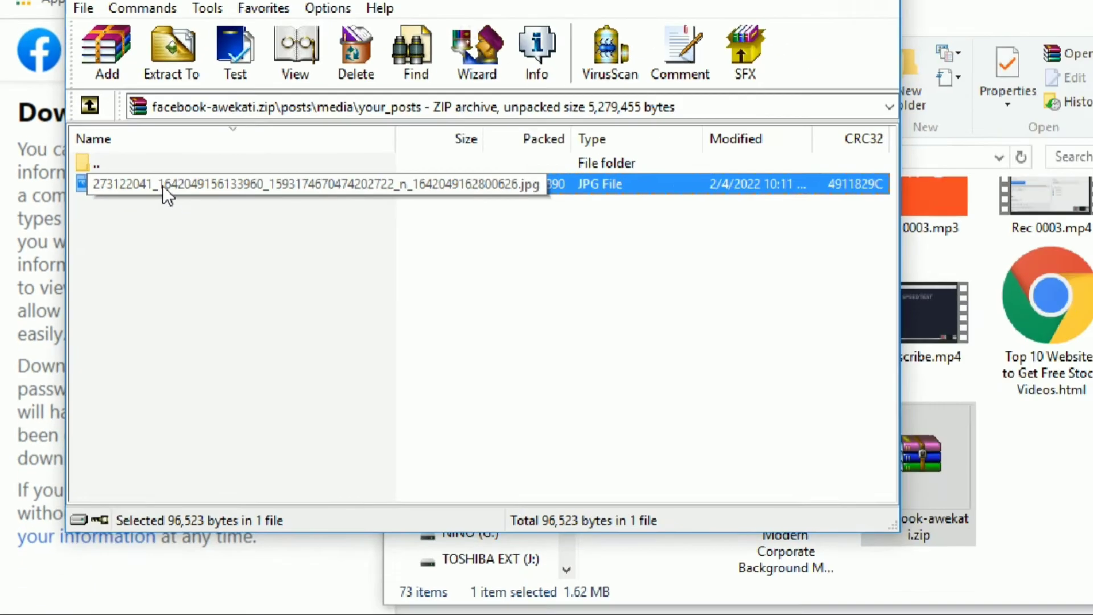